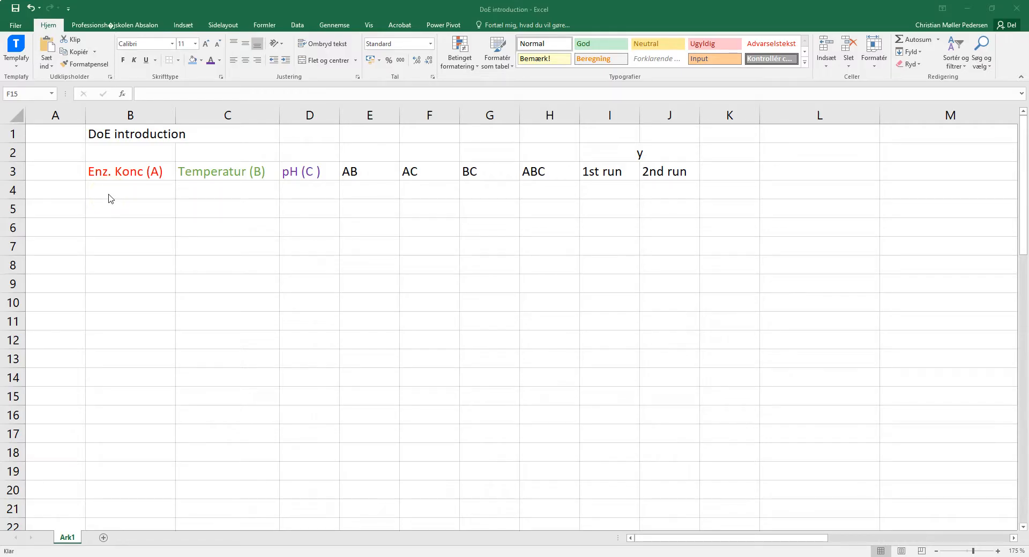
- Review the row 3 headers for the three factors, their interactions and the two response runs
click(111, 192)
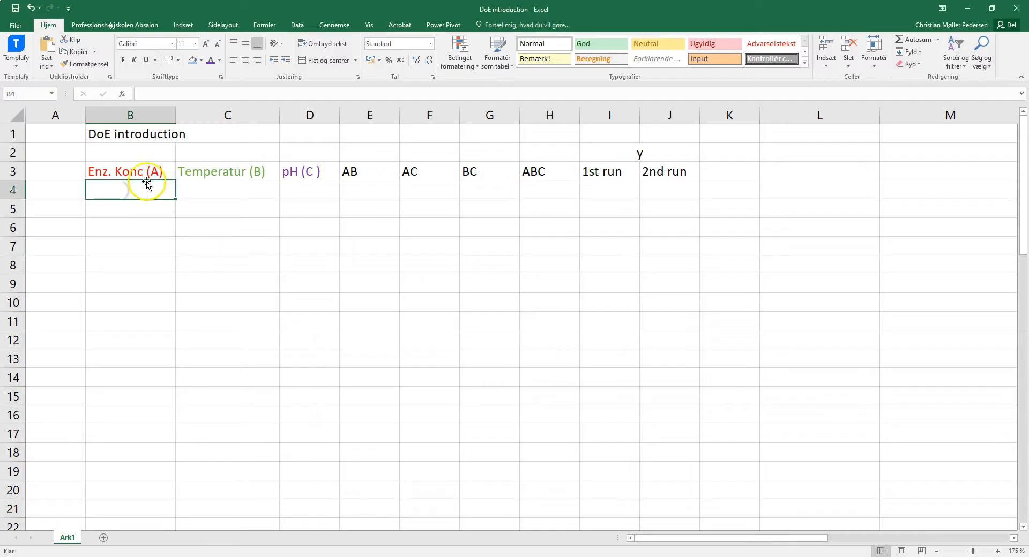
click(126, 172)
click(207, 172)
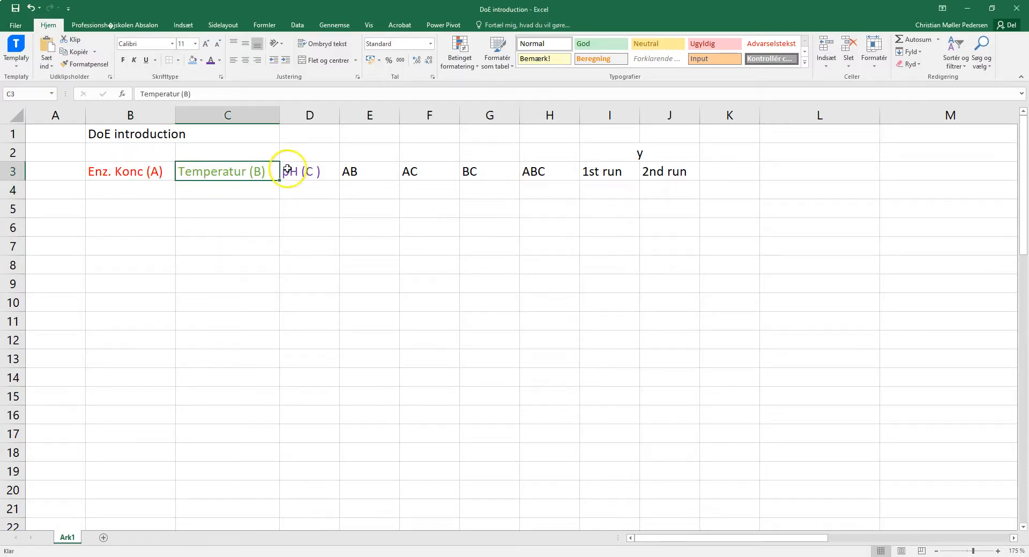
click(288, 171)
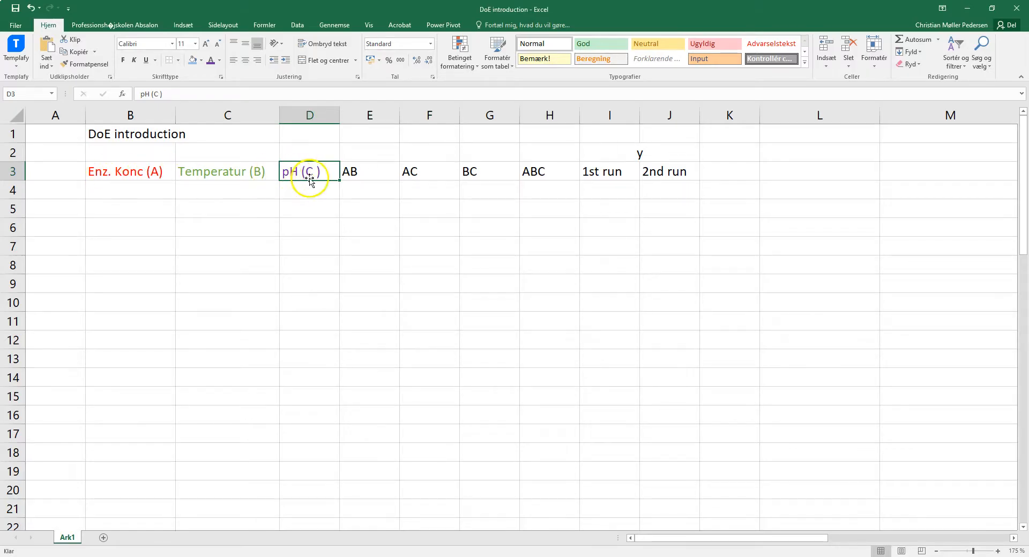
click(353, 171)
click(432, 176)
click(468, 174)
click(534, 177)
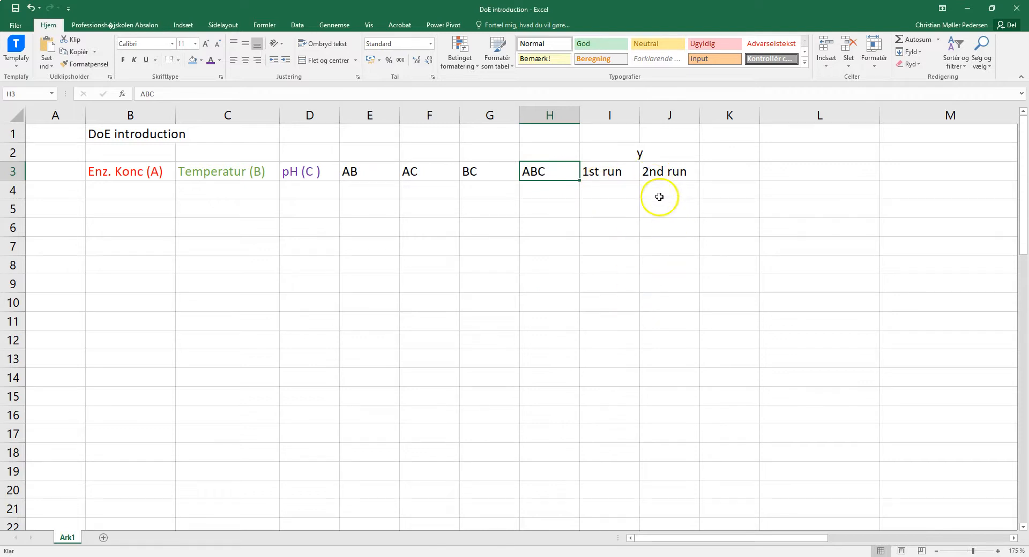
click(608, 172)
click(664, 172)
click(611, 174)
click(650, 172)
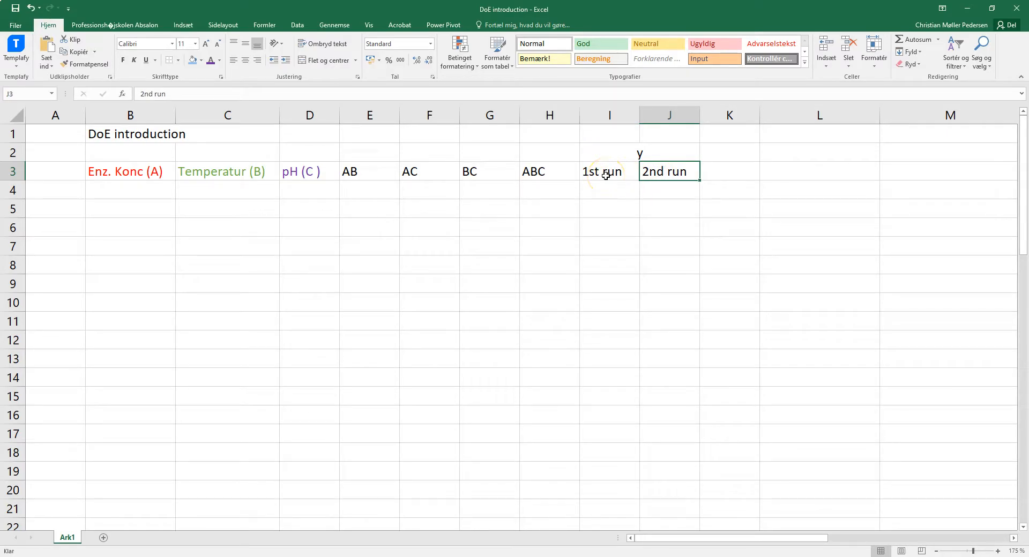
- Fill the Enz. Konc (A) column in B4:B11 with alternating levels -1 and 1, starting with -1
click(131, 190)
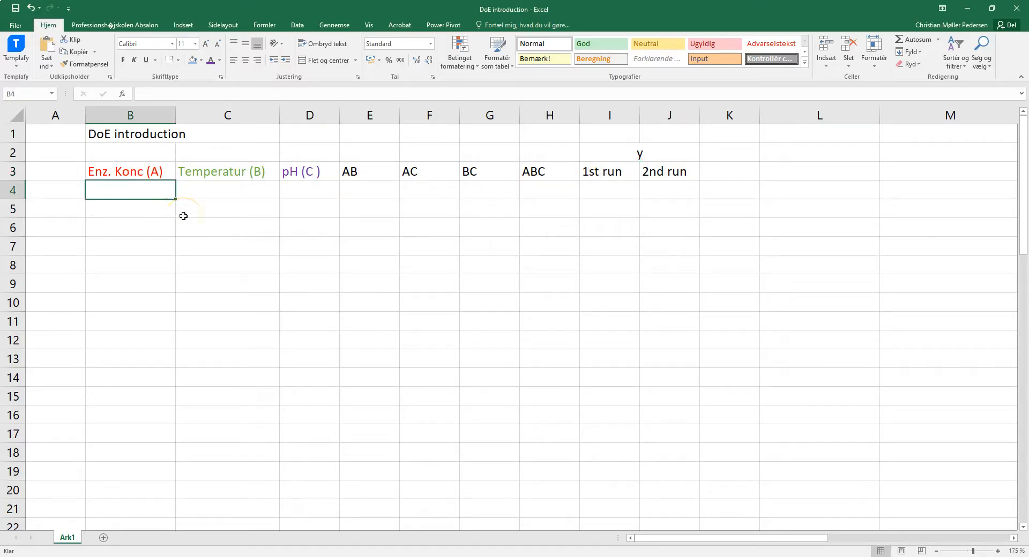
text(-)
key(Return)
text(1)
key(Return)
text(-1)
key(Return)
text(1)
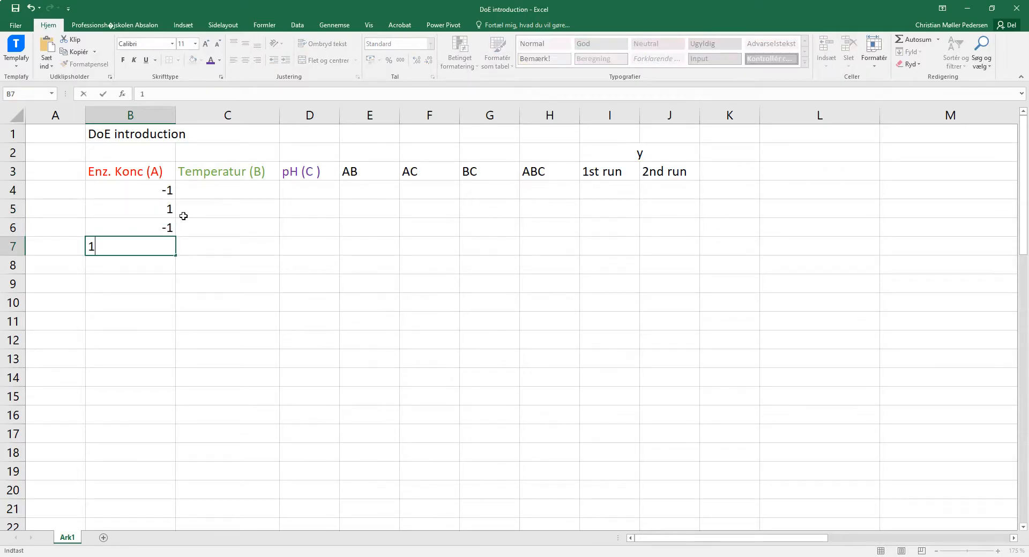
key(Return)
text(-1)
key(Return)
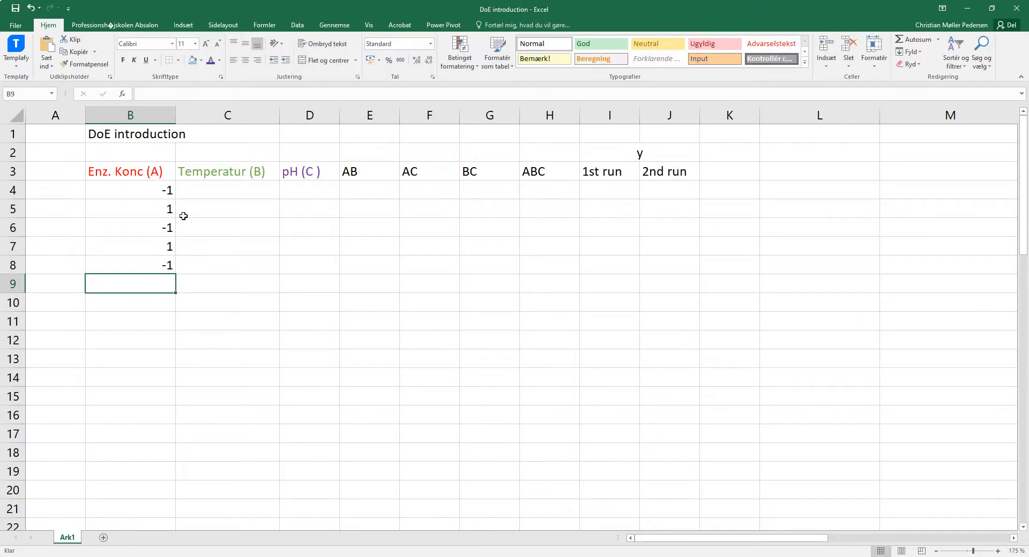
text(1)
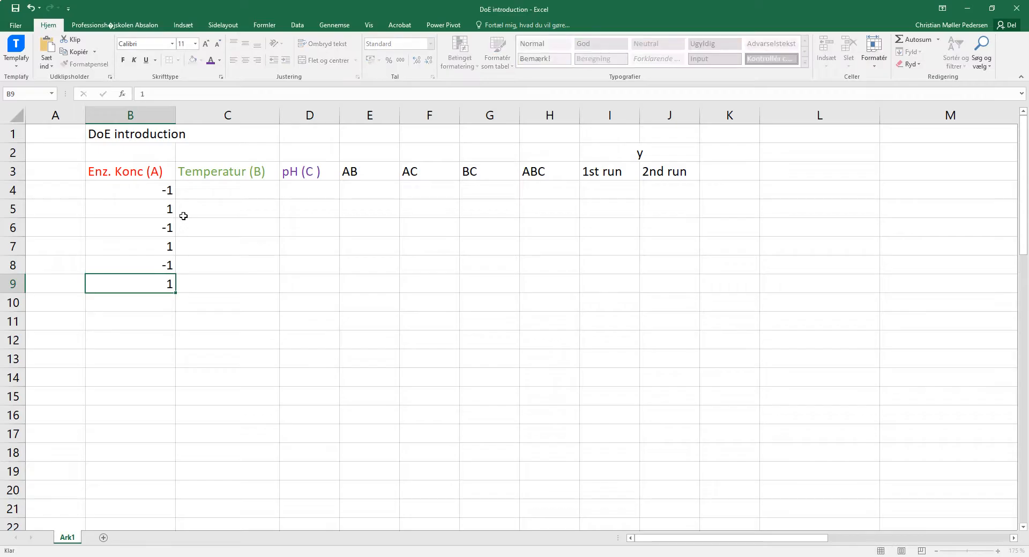
key(Return)
text(-1)
key(Return)
text(1)
key(Return)
- Fill the Temperatur (B) column in C4:C11 with -1, -1, 1, 1, -1, -1, 1, 1
key(Up)
key(Up)
key(Up)
key(Up)
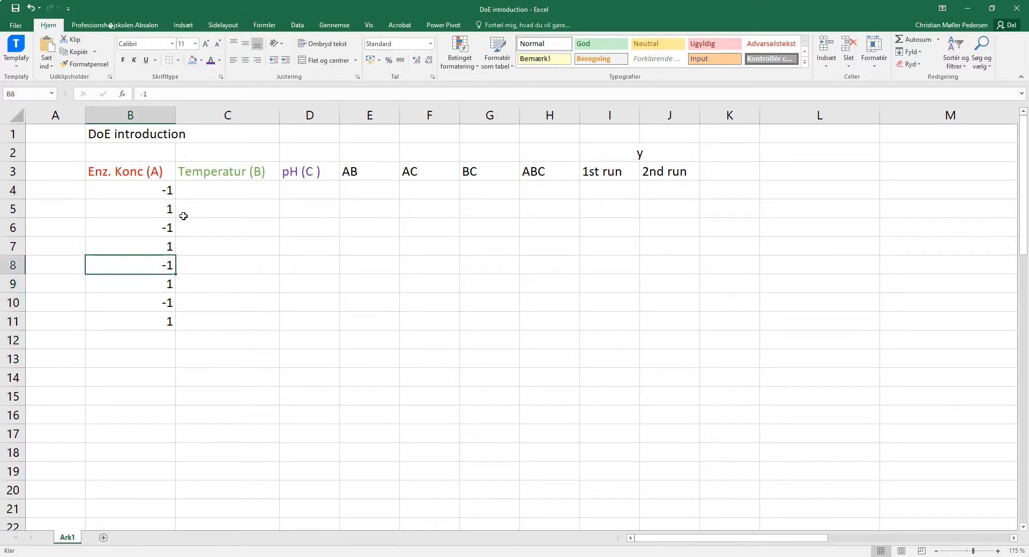
key(Right)
key(Up)
key(Up)
key(Up)
key(Up)
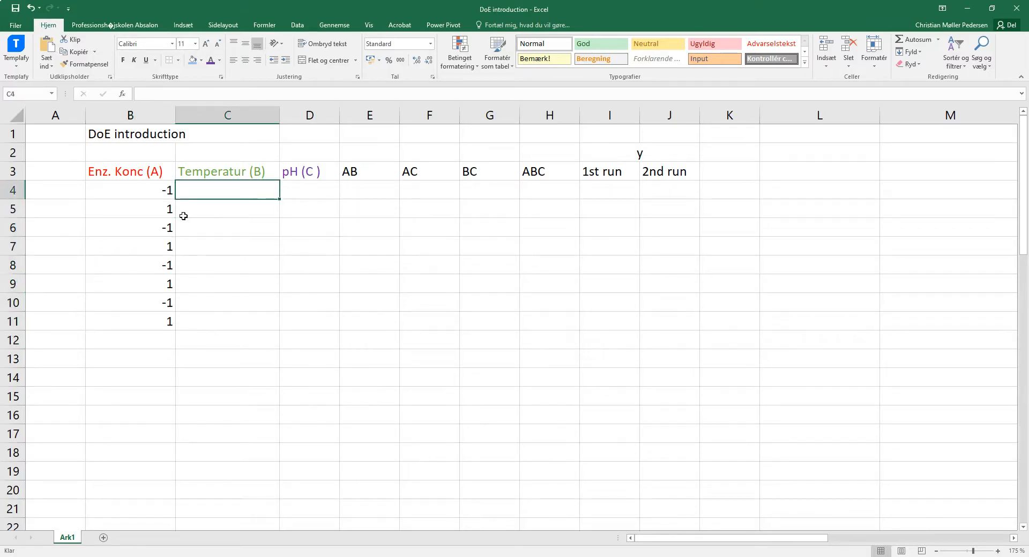
text(-1)
key(Return)
text(-1)
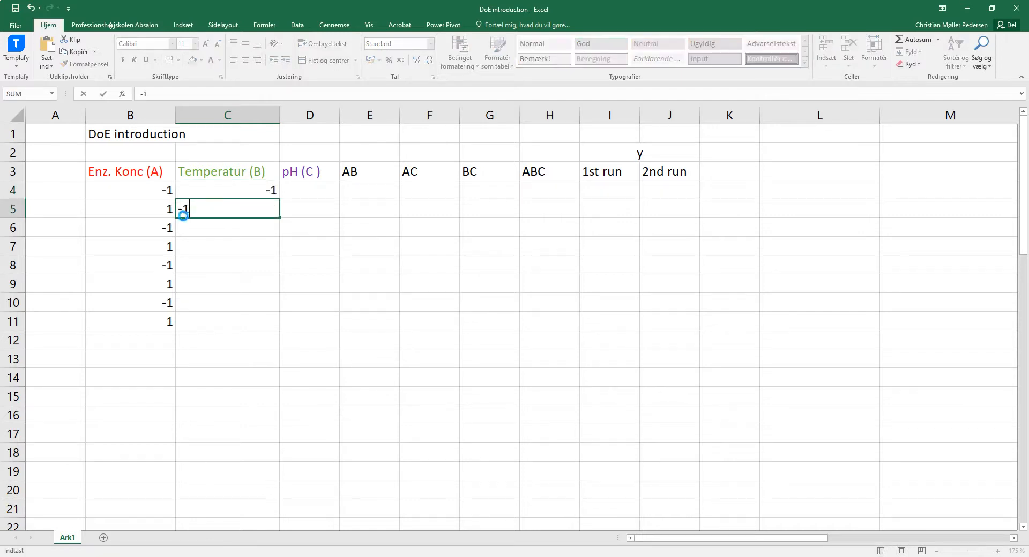
key(Return)
text(1)
key(Return)
text(1)
key(Return)
text(-1)
key(Return)
text(-1)
key(Return)
text(1)
key(Return)
text(1)
key(Right)
- Fill the pH (C) column with -1 in D4:D7 and 1 in D8:D11
key(Up)
key(Up)
key(Up)
key(Up)
key(Up)
key(Up)
key(Up)
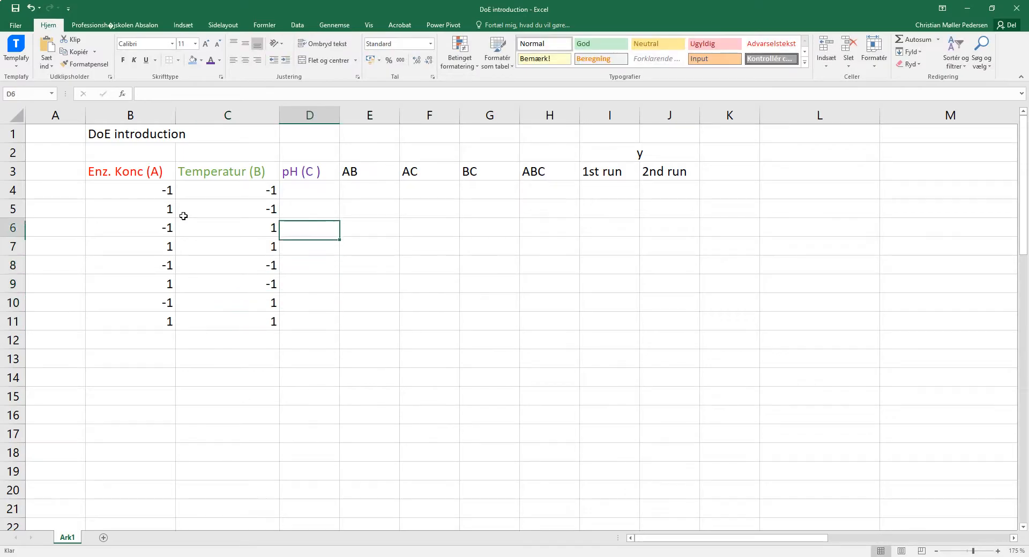
text(-1)
key(Return)
text(-1)
key(Return)
text(-1)
key(Return)
text(-1)
key(Return)
text(1)
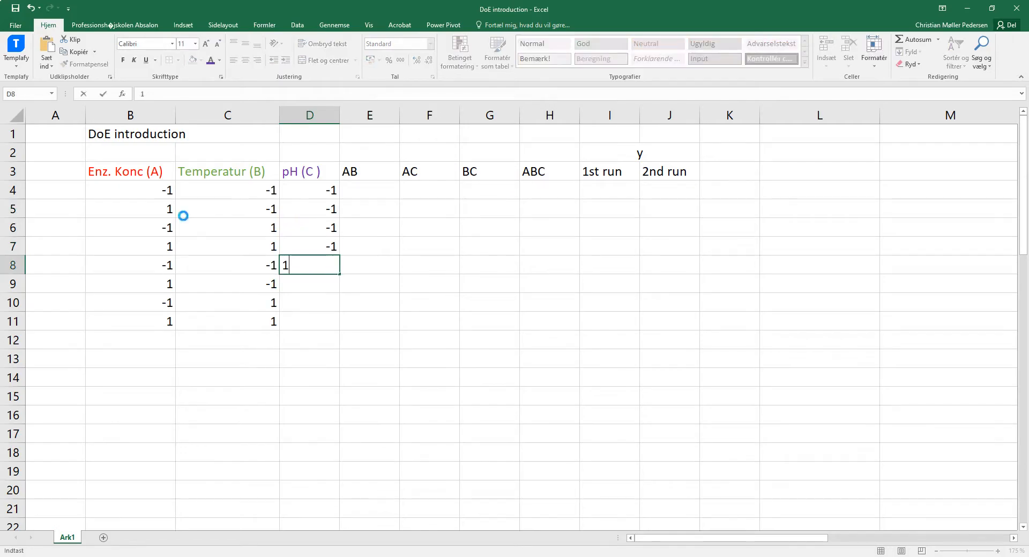
key(Return)
text(11)
key(Return)
text(1)
key(Return)
text(1)
key(Return)
- Label the treatment rows in A5:A7 as a, b and ab
key(Right)
key(Up)
key(Up)
key(Up)
key(Up)
key(Up)
key(Up)
key(Up)
key(Up)
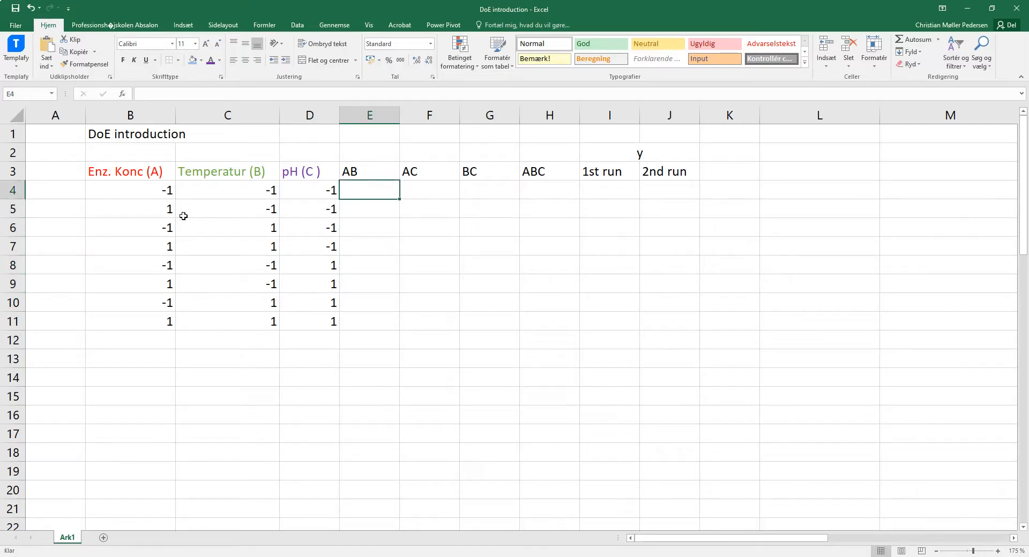
key(Left)
key(Left)
key(Left)
key(Left)
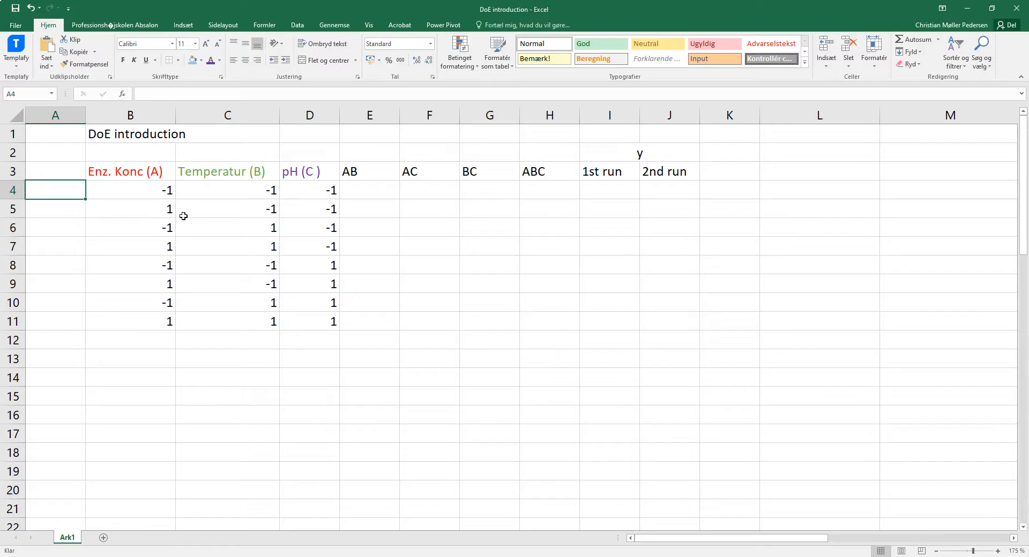
key(Down)
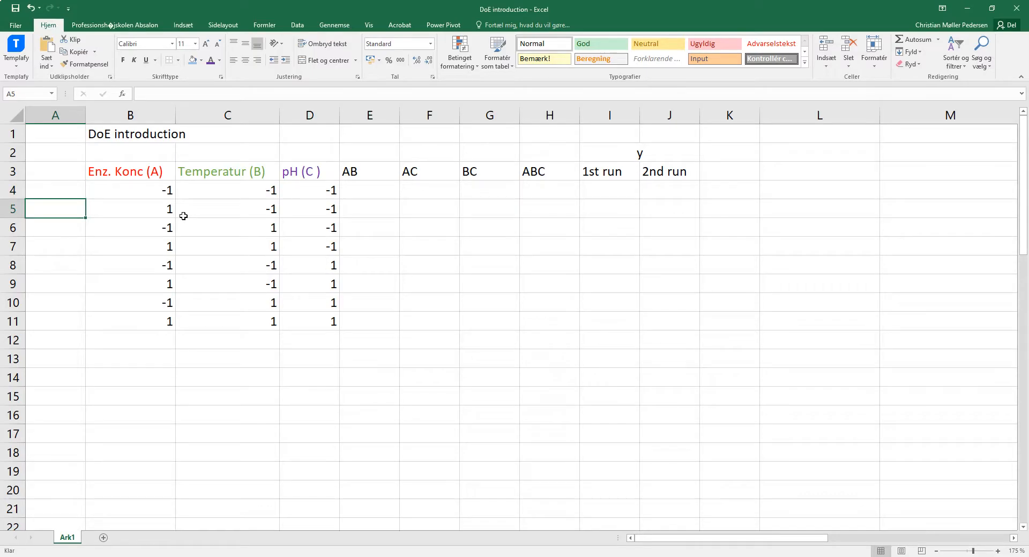
text(a)
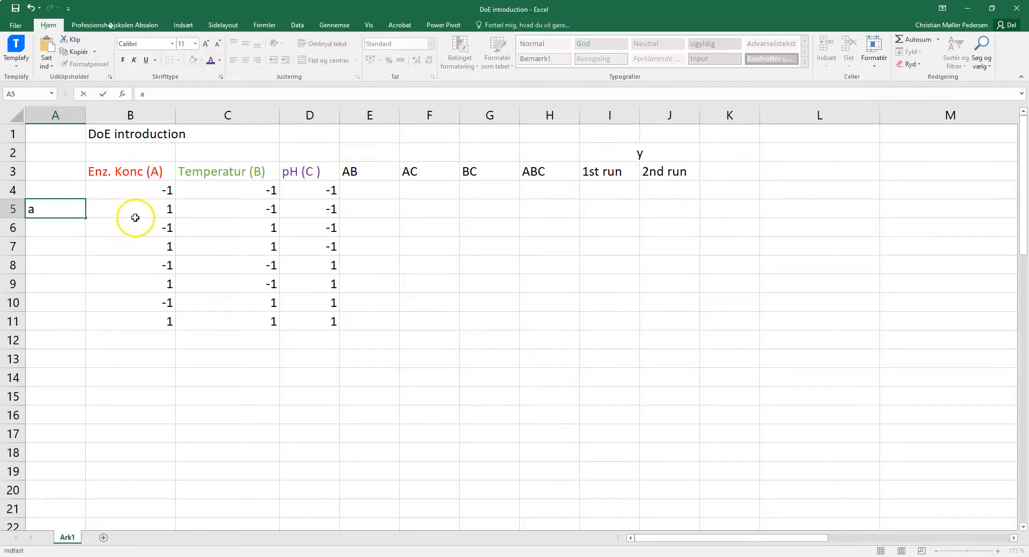
click(68, 226)
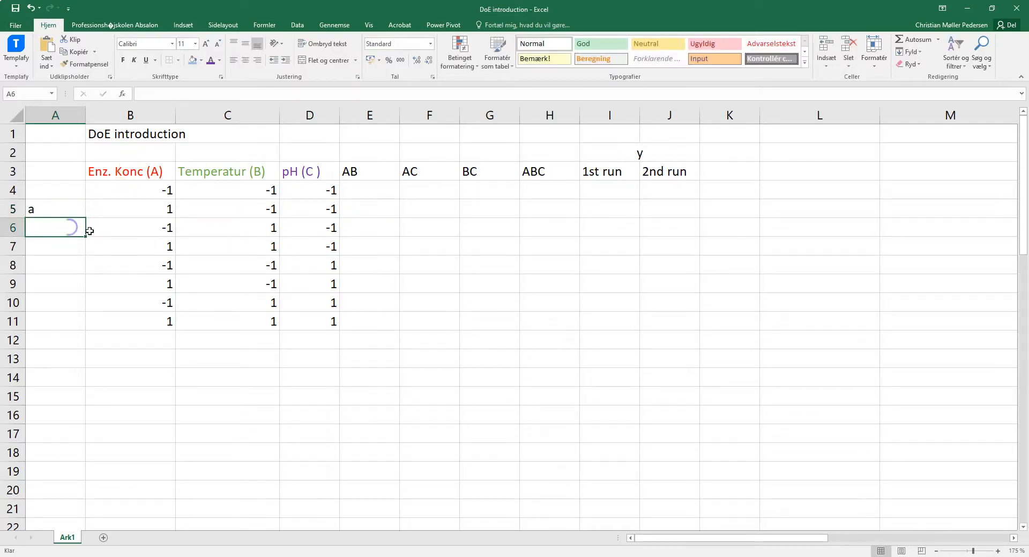
text(b)
click(67, 248)
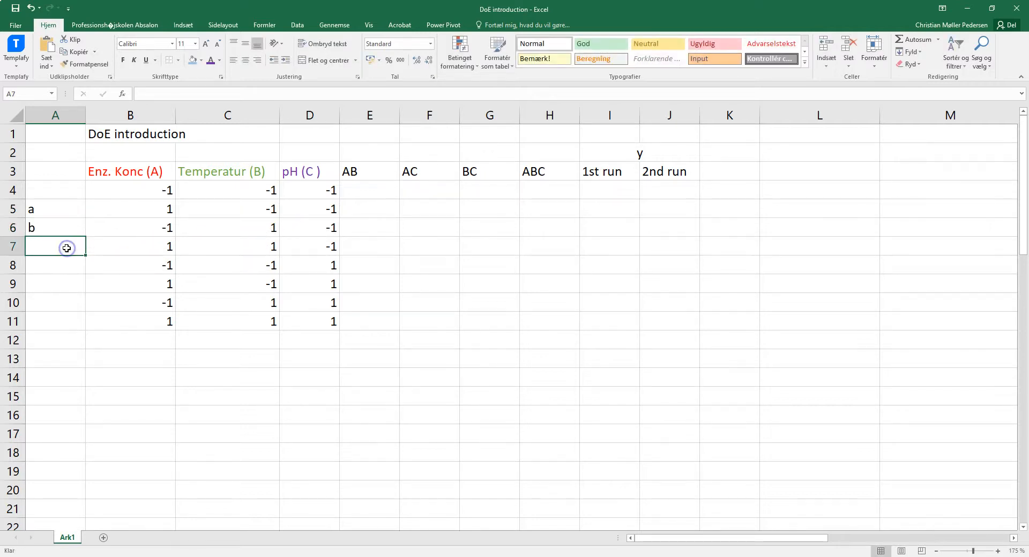
text(ab)
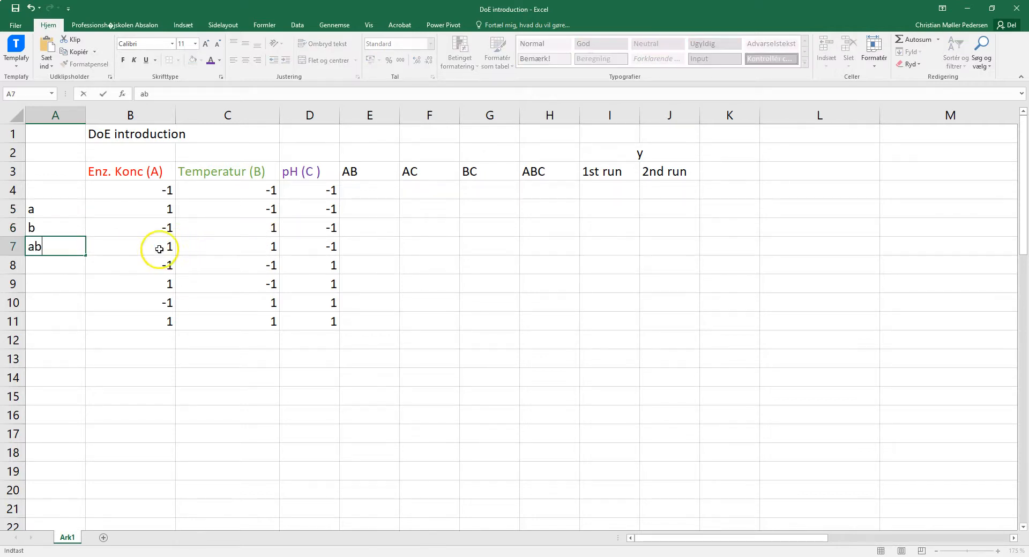
- Label the remaining treatment rows in A8:A11 as c, ac, bc and abc
click(75, 266)
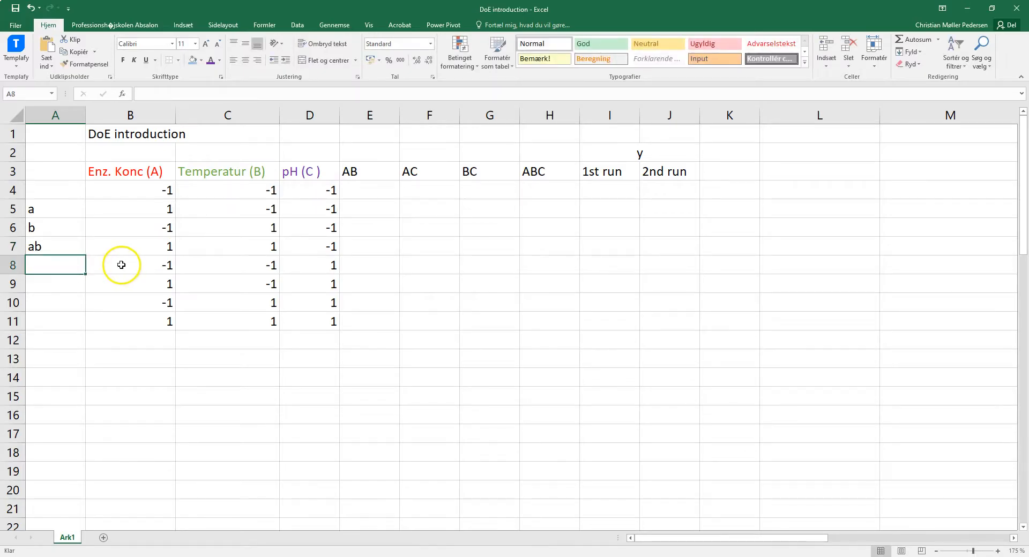
text(v)
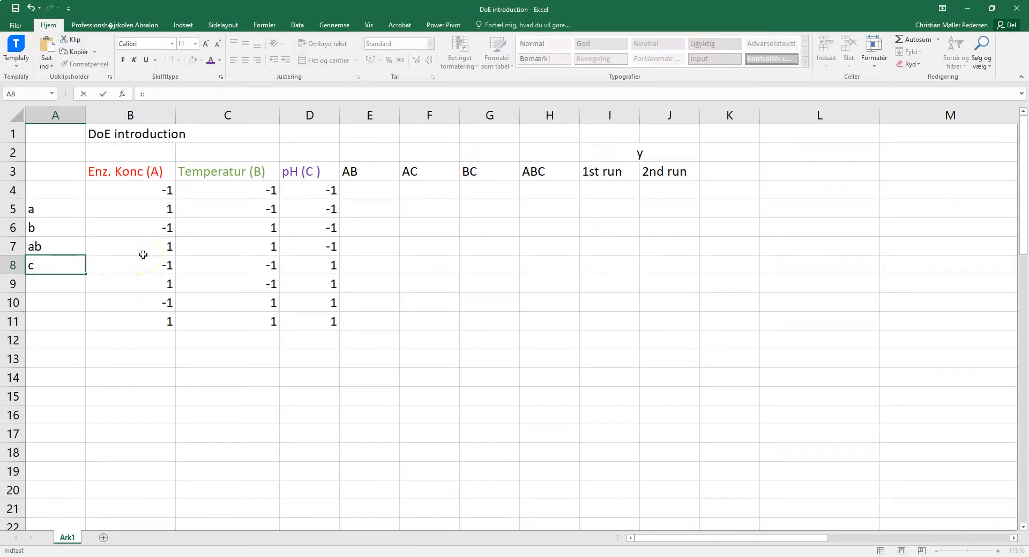
click(76, 283)
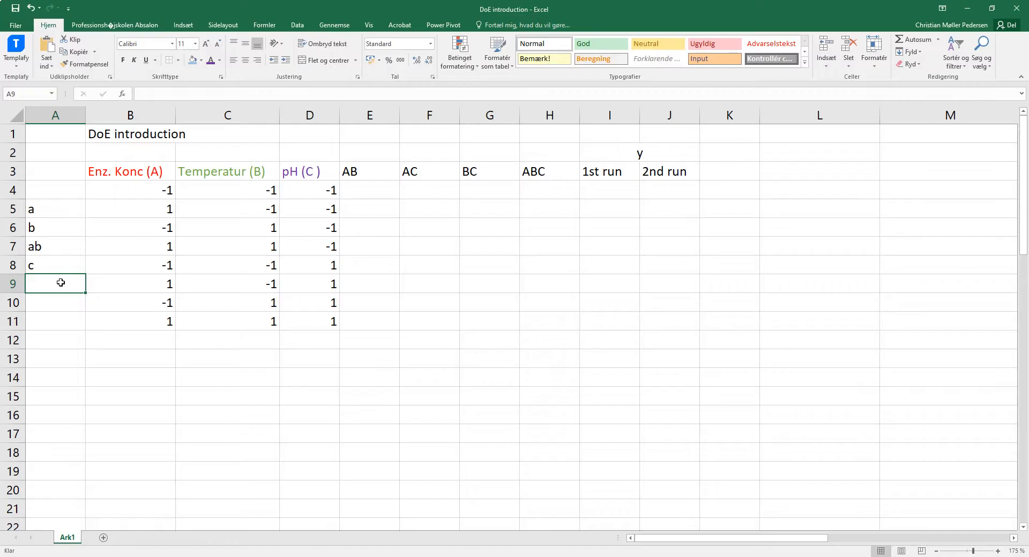
text(ac)
key(Return)
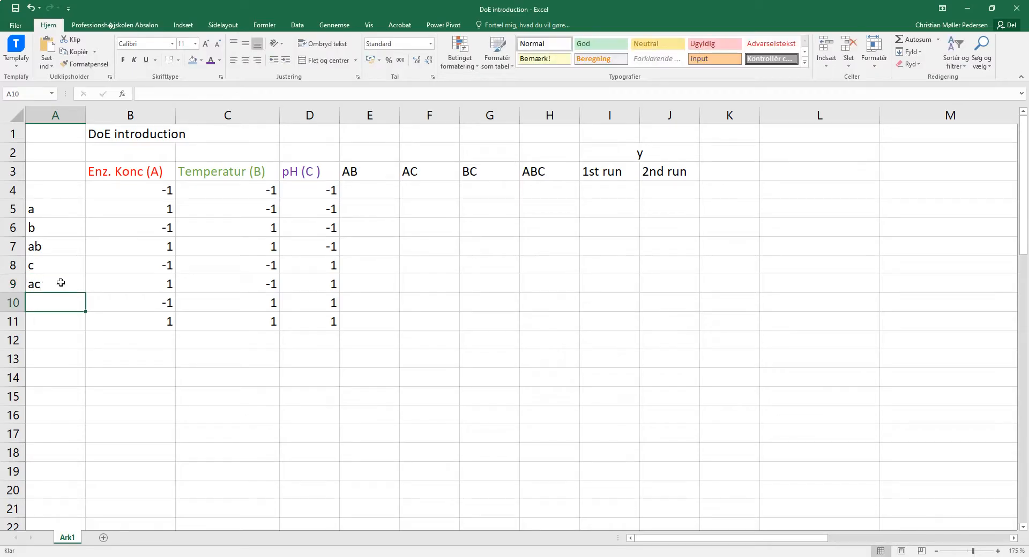
text(bc)
key(Return)
text(abc)
key(Up)
- Label the all-low treatment row in A4 as (1), entered as text
key(Up)
key(Up)
key(Up)
key(Up)
key(Up)
key(Up)
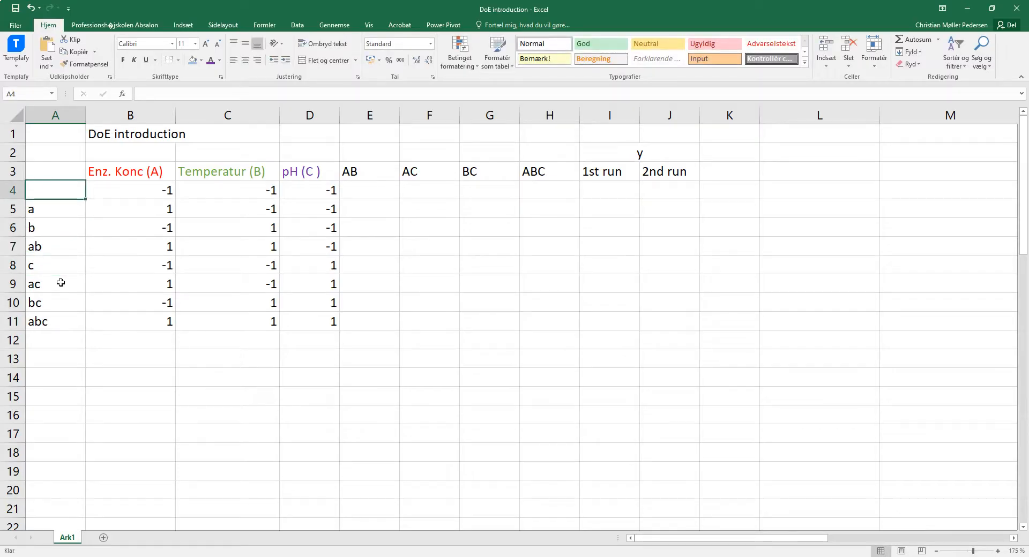
text('(1)
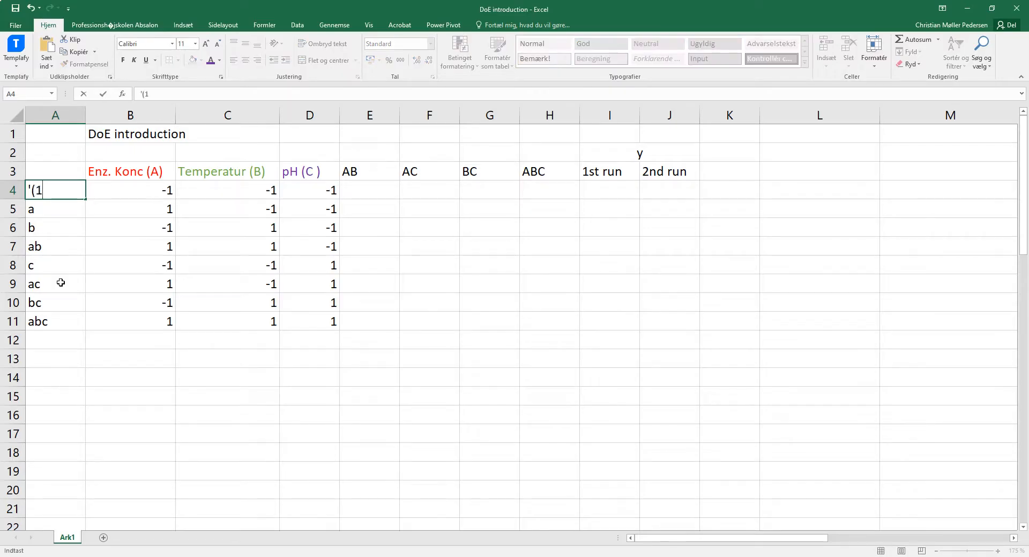
key(Return)
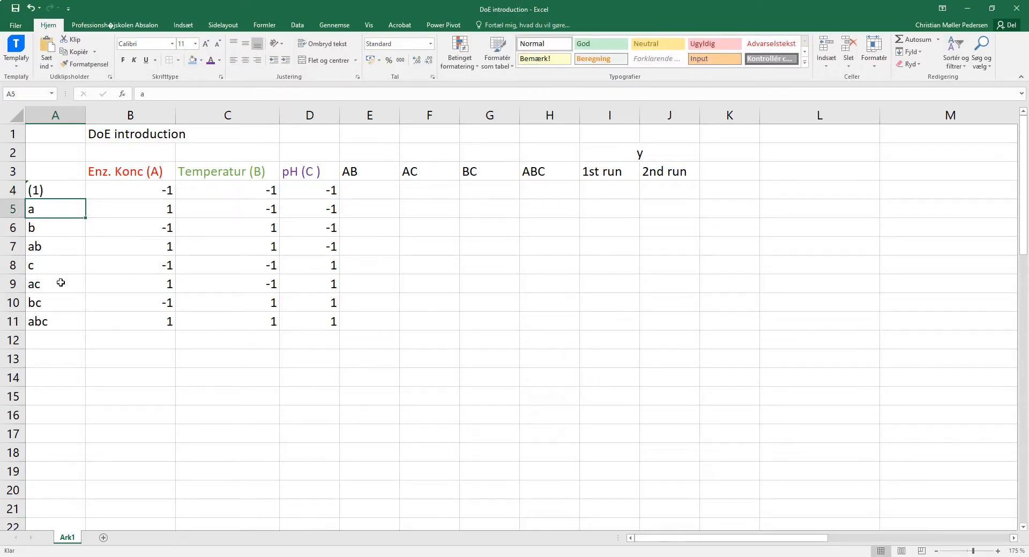
- Calculate the AB interaction for row 4 in E4 with the formula =B4*C4
click(372, 192)
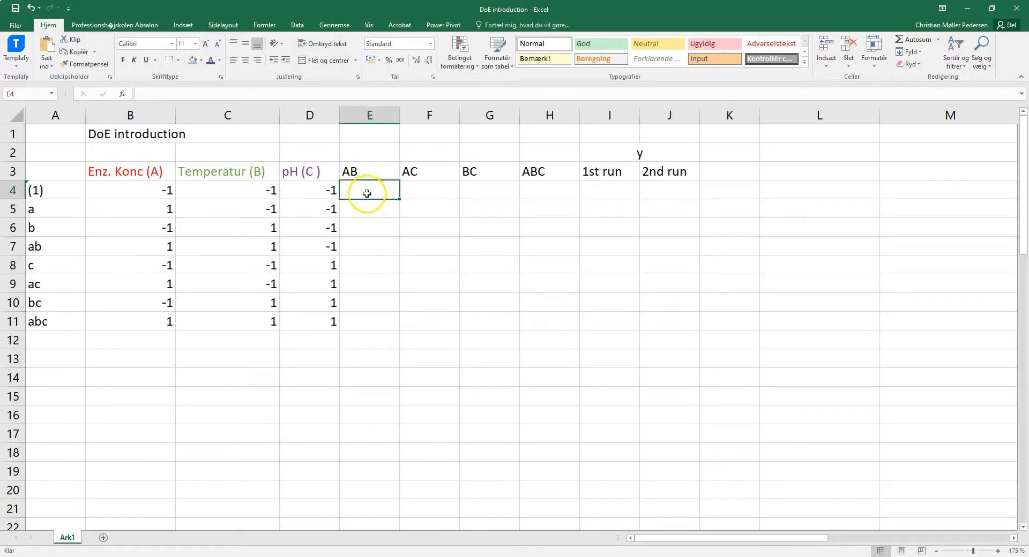
text(=)
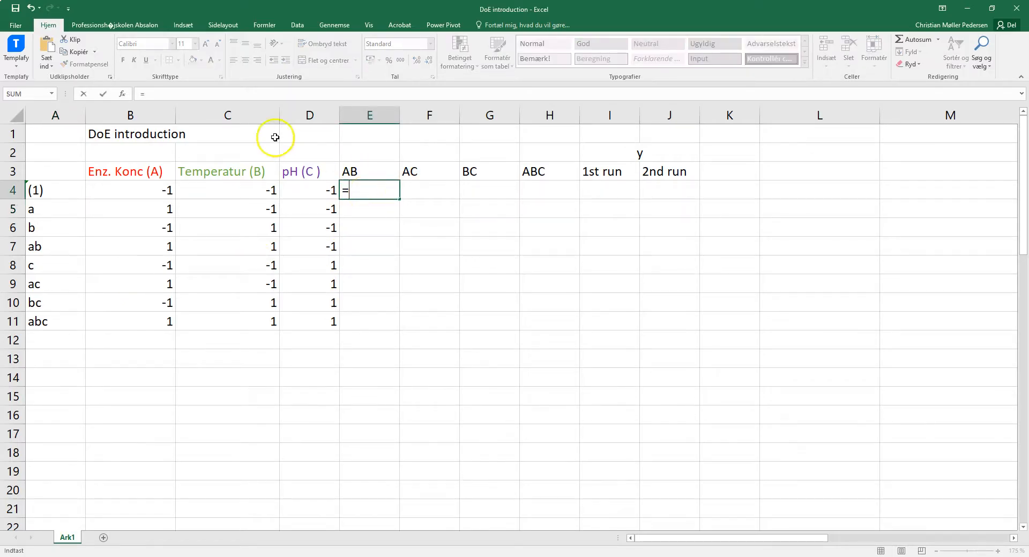
click(148, 191)
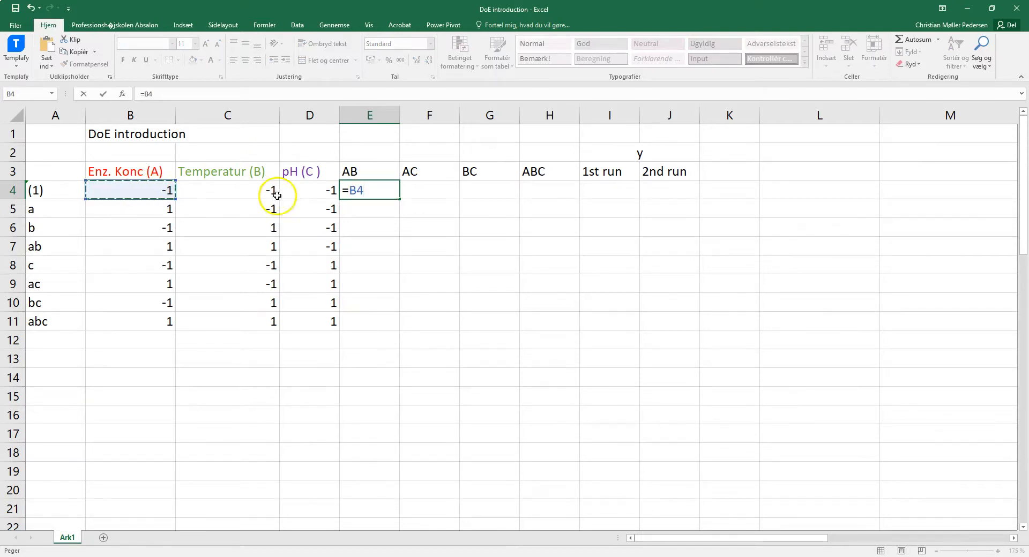
text(*)
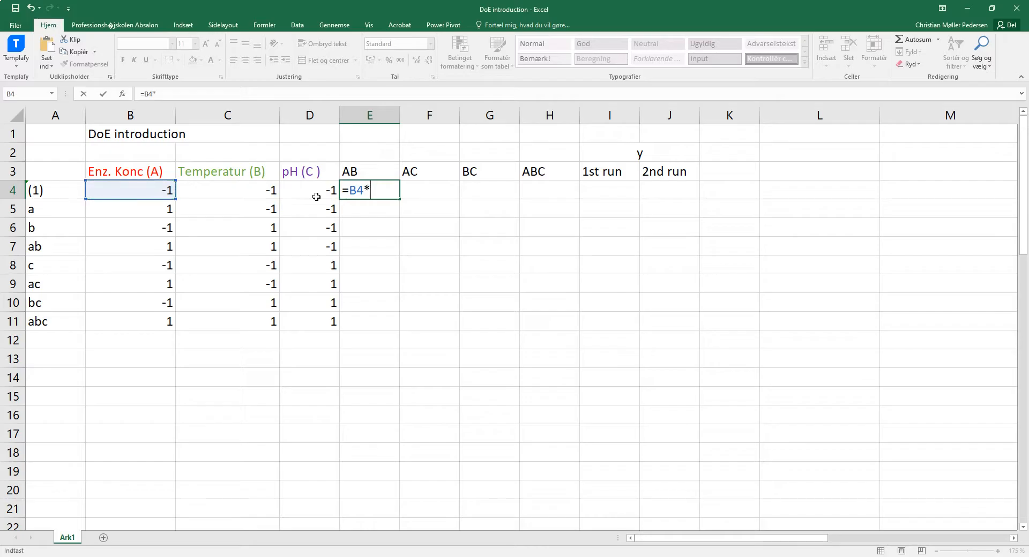
click(260, 195)
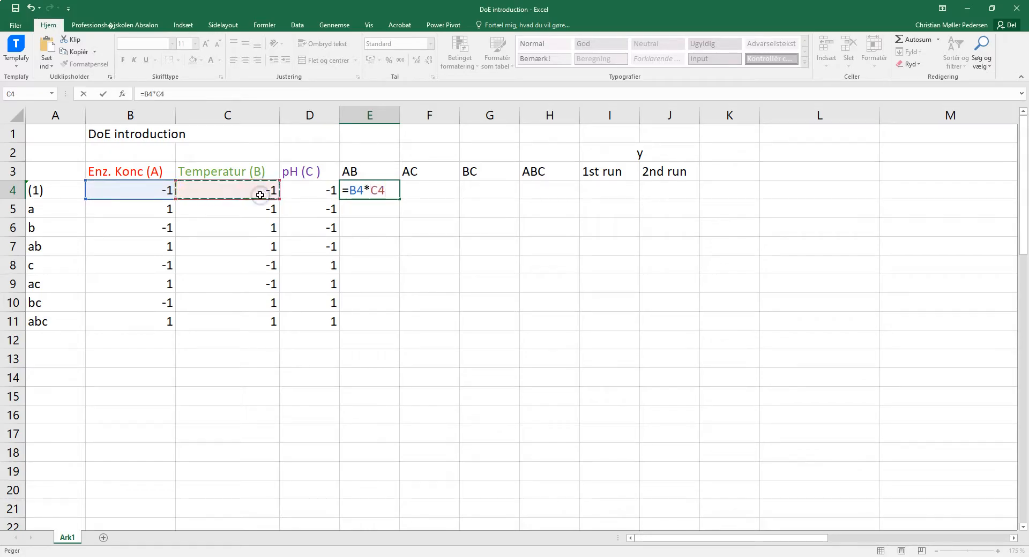
key(Return)
key(Up)
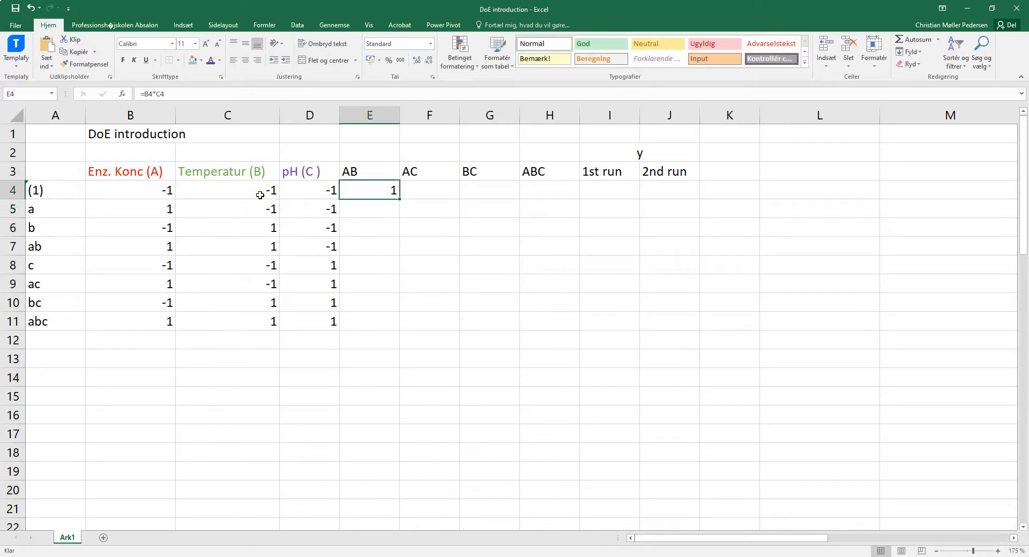
- Copy the AB interaction formula from E4 down through E11
key(ctrl+c)
key(shift+Down)
key(shift+Down)
key(shift+Down)
key(shift+Down)
key(shift+Down)
key(shift+Down)
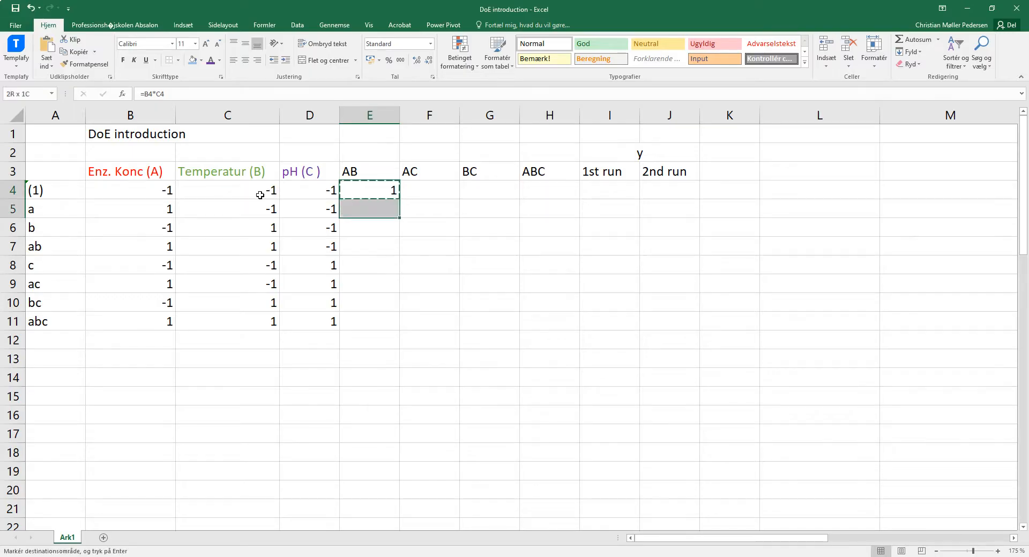
key(shift+Down)
key(ctrl+v)
key(Escape)
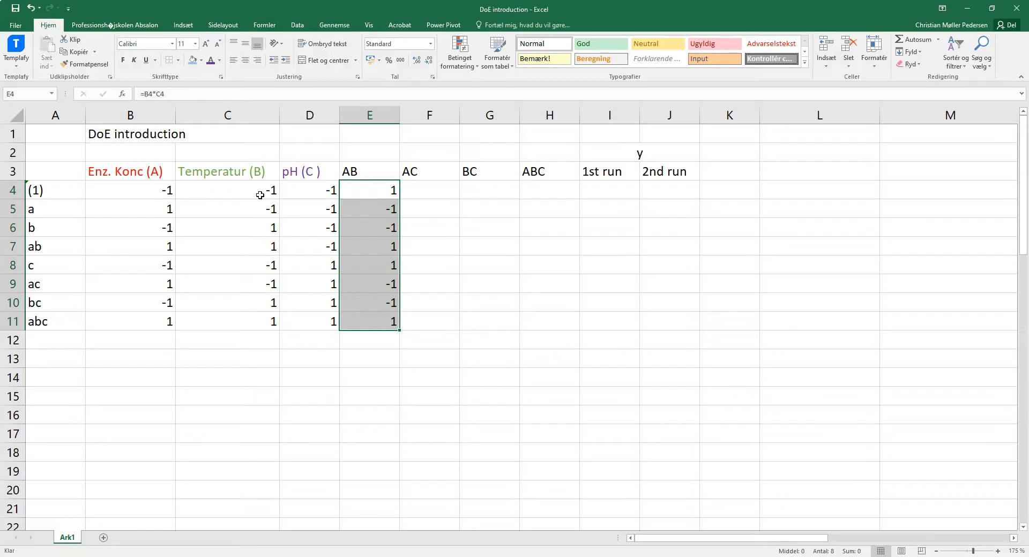
- Calculate the AC interaction for row 4 in F4 with the formula =B4*D4
key(Right)
text(=)
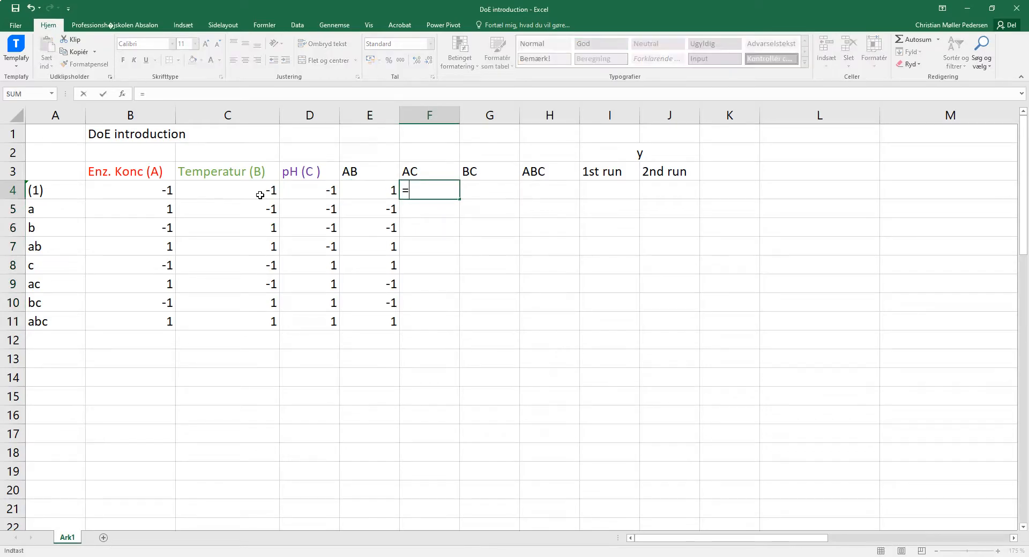
click(160, 190)
text(*)
click(322, 190)
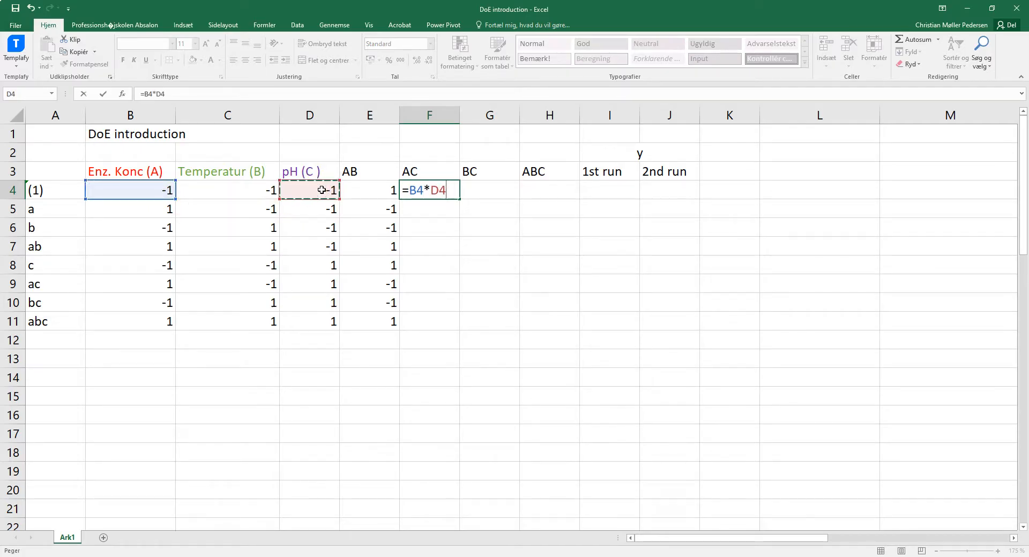
key(Return)
- Copy the AC interaction formula from F4 down through F11
key(Up)
key(ctrl+c)
key(shift+Down)
key(shift+Down)
key(shift+Down)
key(shift+Down)
key(shift+Down)
key(shift+Down)
key(shift+Down)
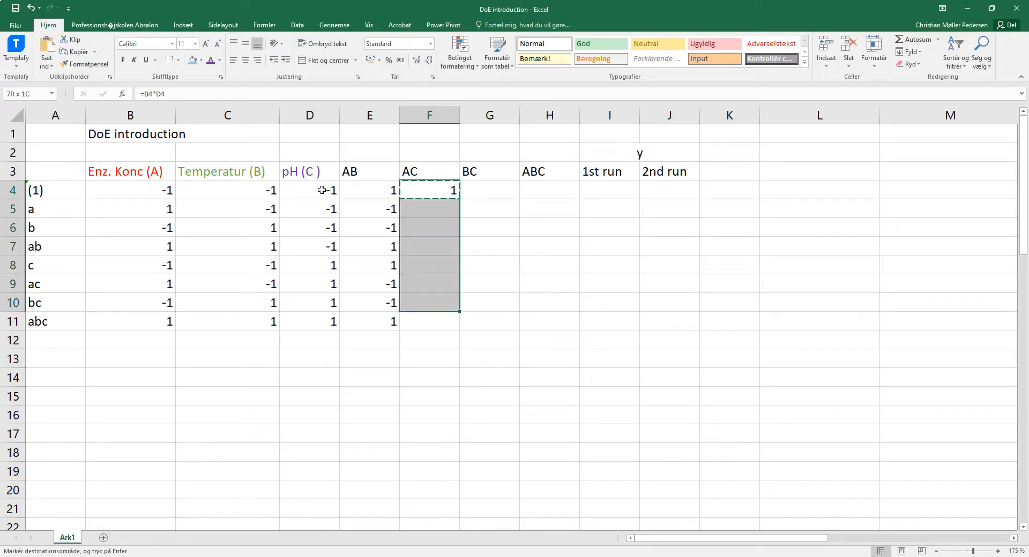
key(ctrl+v)
text(½)
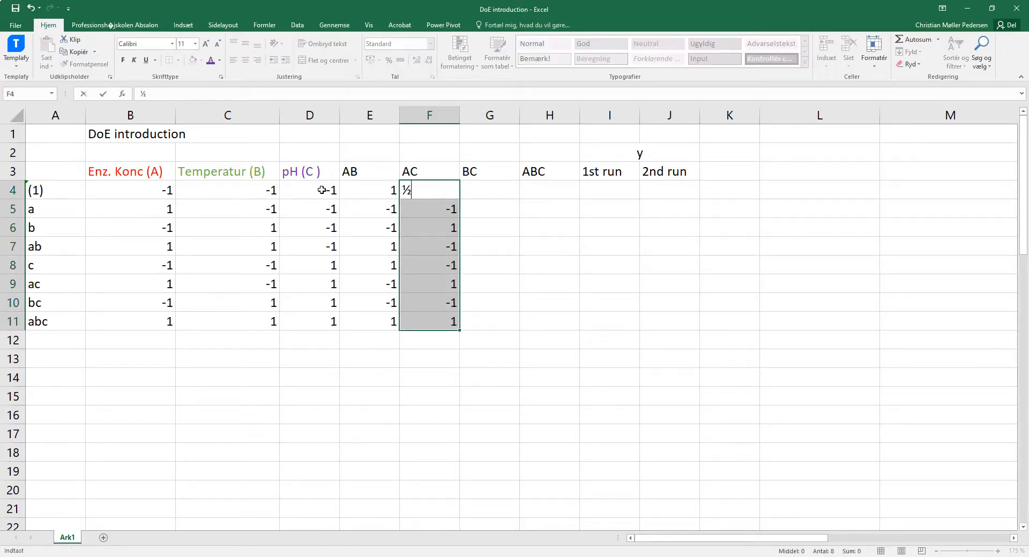
key(Right)
key(ctrl+z)
- Calculate the BC interaction for row 4 in G4 with the formula =C4*D4
key(Right)
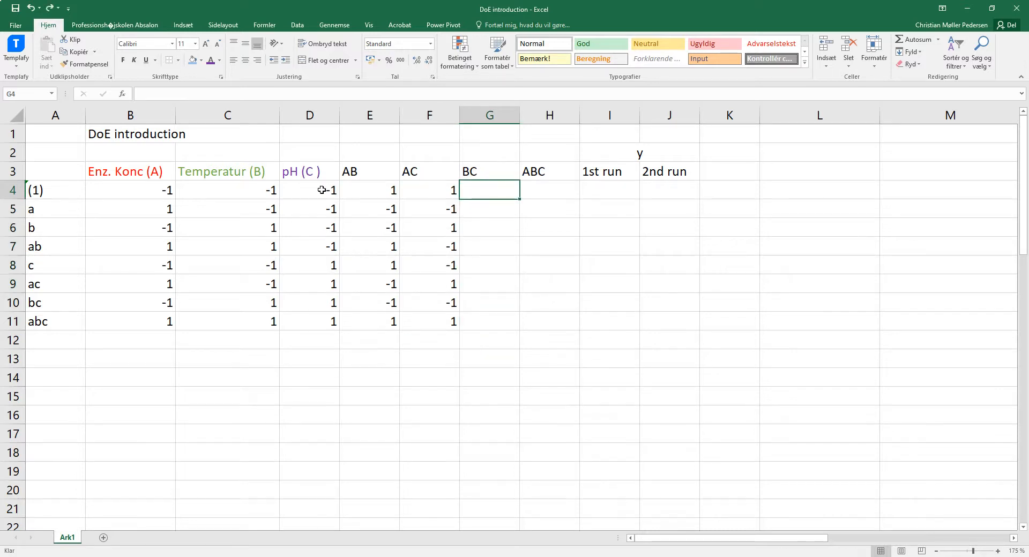
text(=)
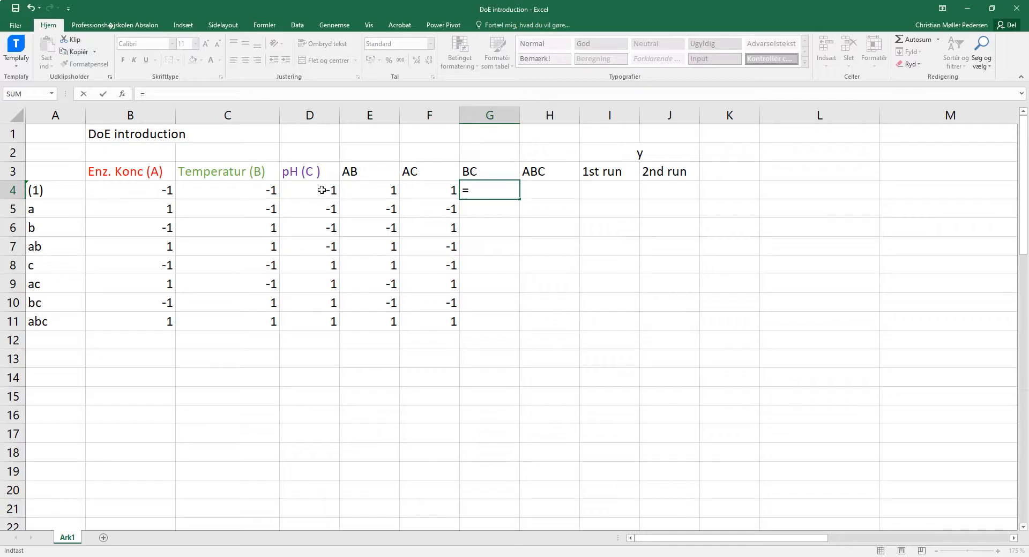
click(266, 190)
text(*)
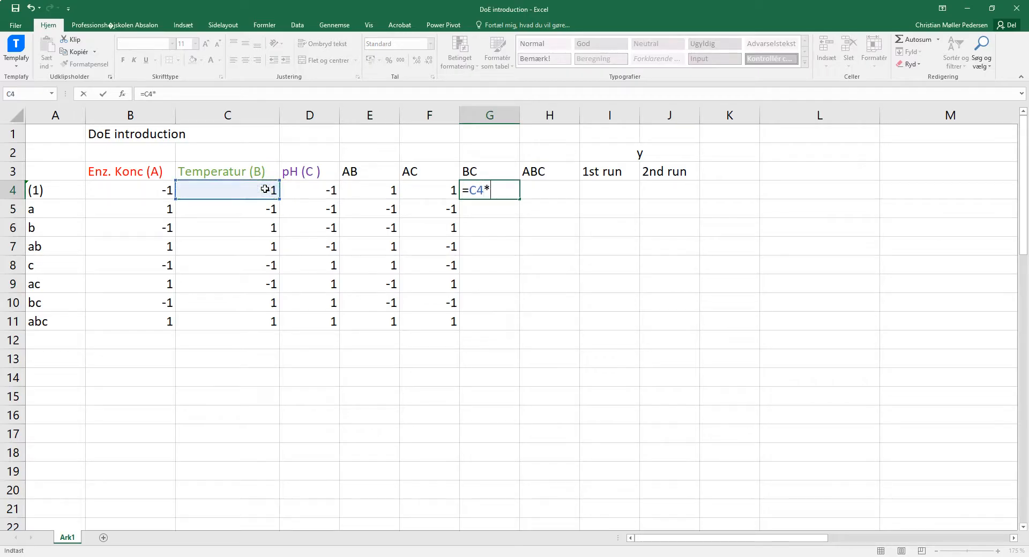
click(311, 189)
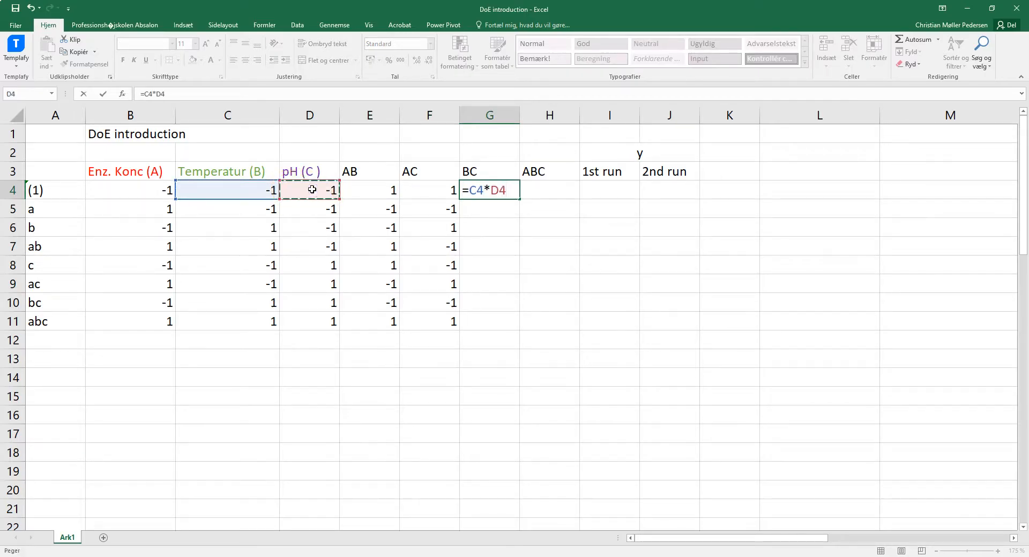
key(Return)
- Copy the BC interaction formula from G4 down through G11
key(Up)
key(ctrl+c)
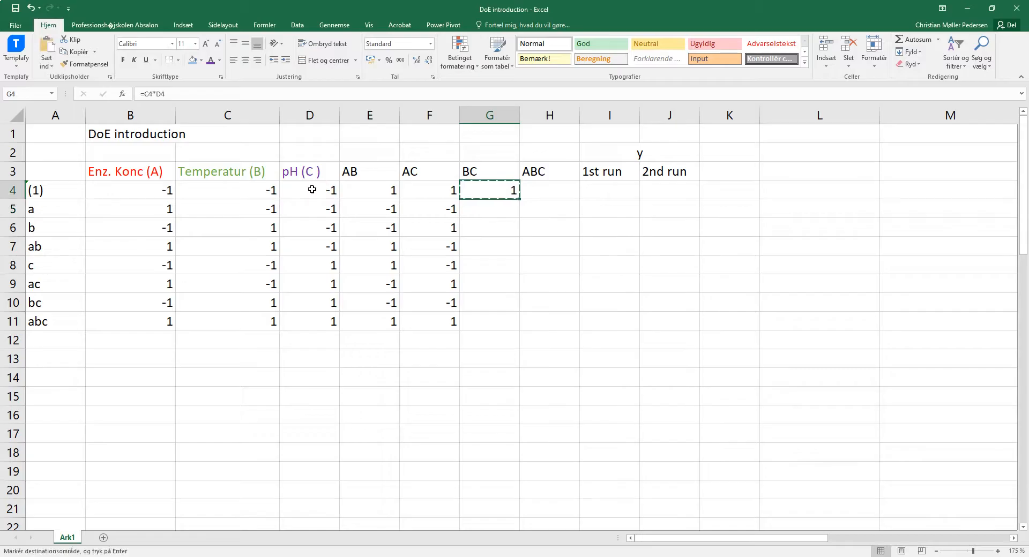
key(shift+Down)
key(shift+Down)
key(shift+Down)
key(shift+Down)
key(shift+Down)
key(shift+Down)
key(shift+Down)
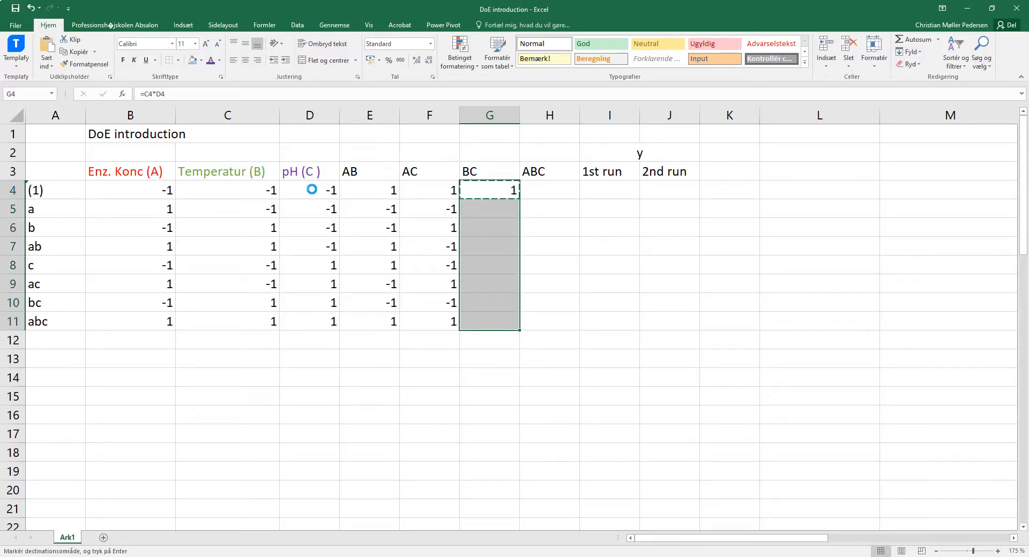
key(ctrl+v)
key(Escape)
- Calculate the ABC interaction for row 4 in H4 with the formula =B4*C4*D4
key(Right)
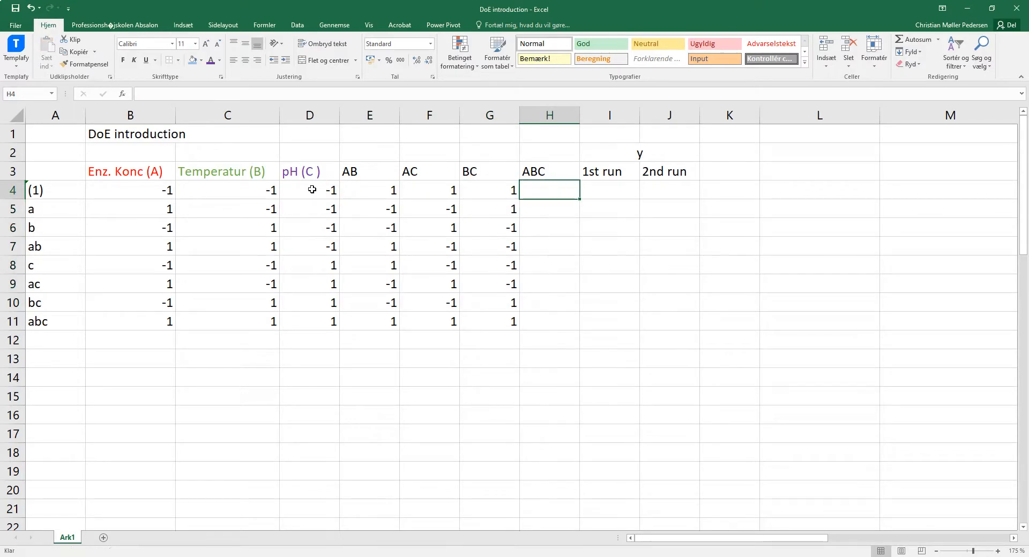
text(=)
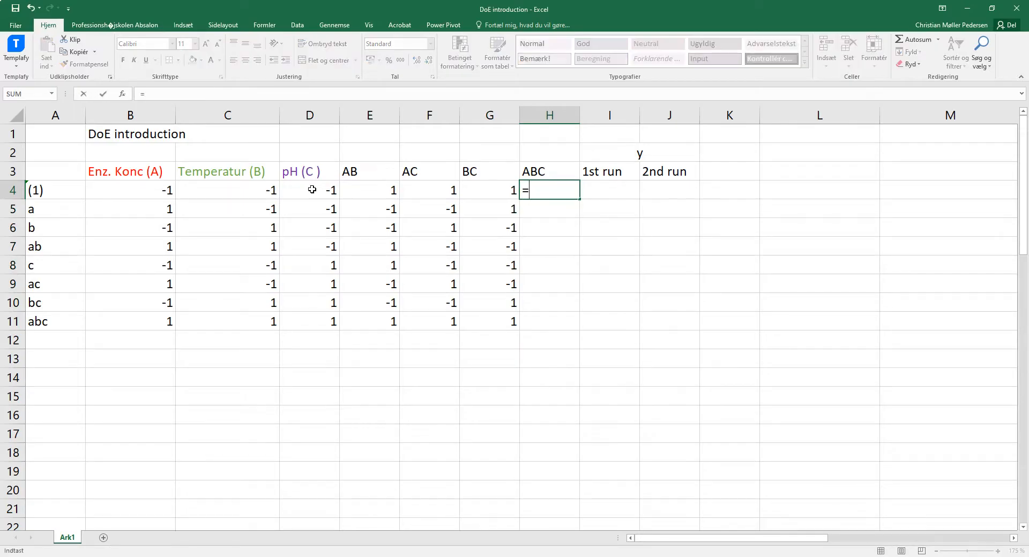
click(131, 197)
text(*)
click(274, 192)
text(*)
click(310, 195)
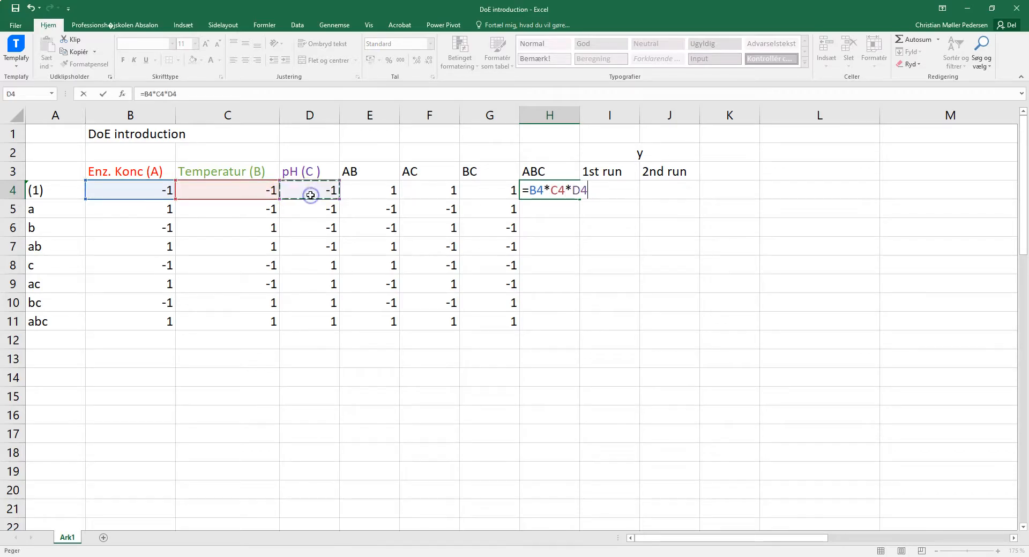
key(Return)
- Copy the ABC interaction formula from H4 down through H11
key(Up)
key(ctrl+c)
key(shift+Down)
key(shift+Down)
key(shift+Down)
key(shift+Down)
key(shift+Down)
key(shift+Down)
key(shift+Down)
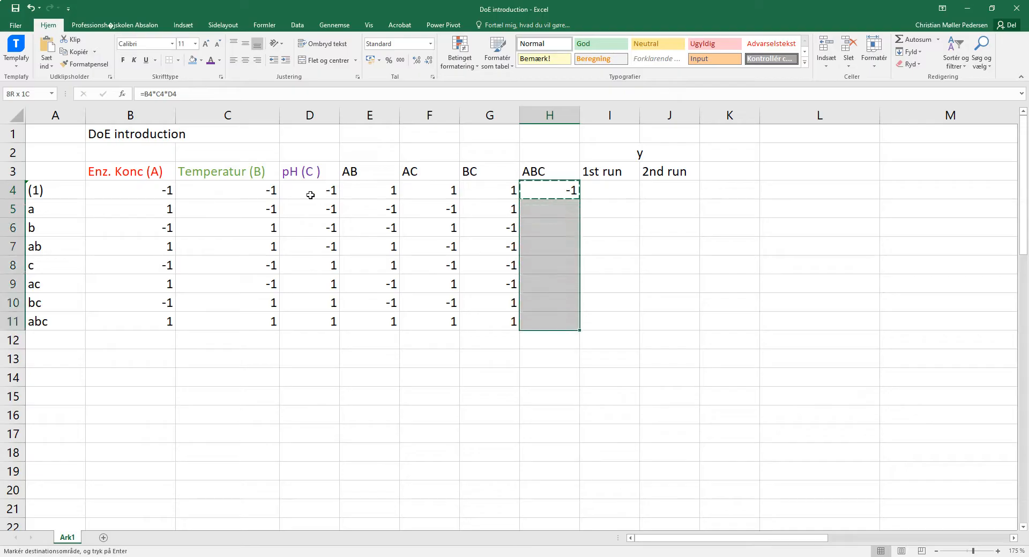
key(ctrl+v)
key(Escape)
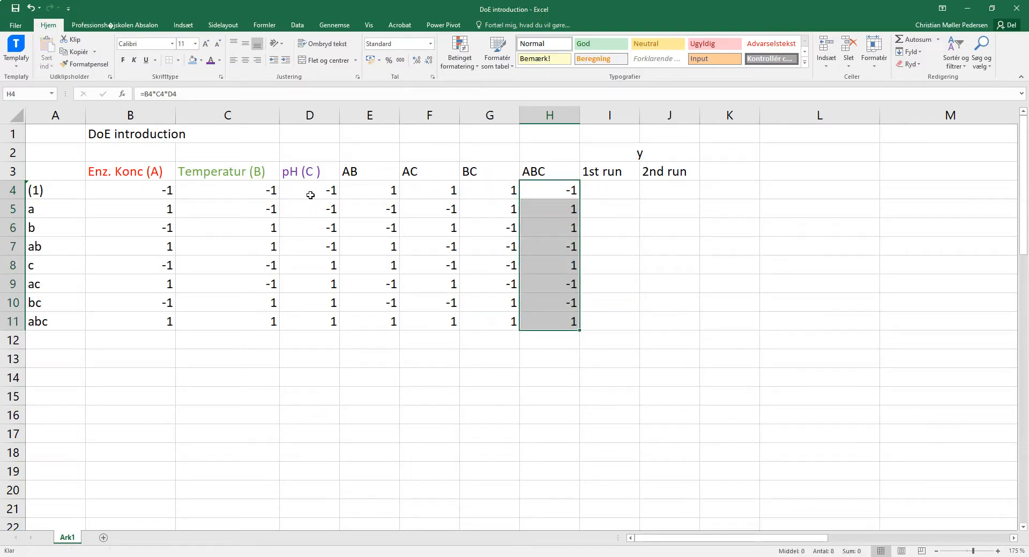
click(253, 398)
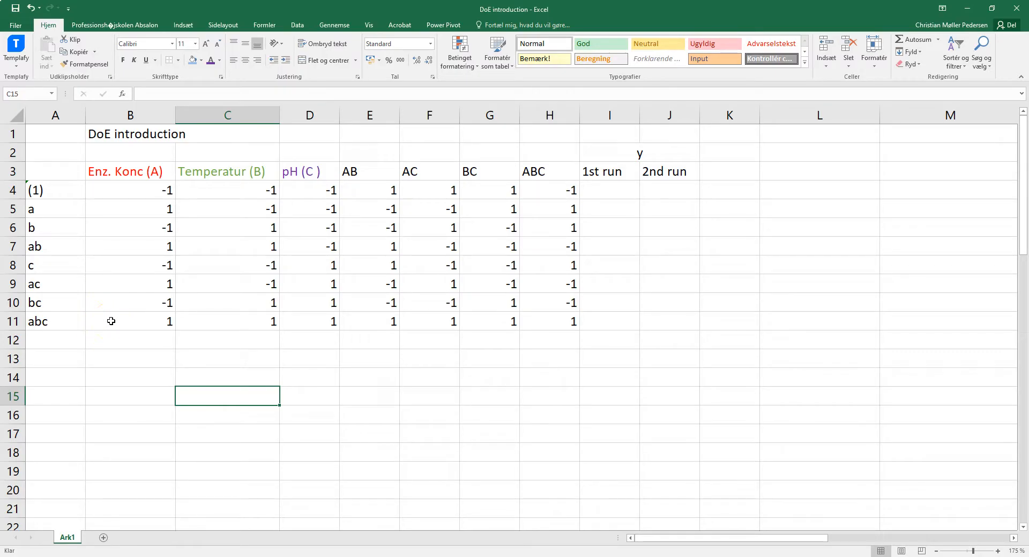
- Enter 30 as the 1st run response for treatment bc in I10
click(48, 308)
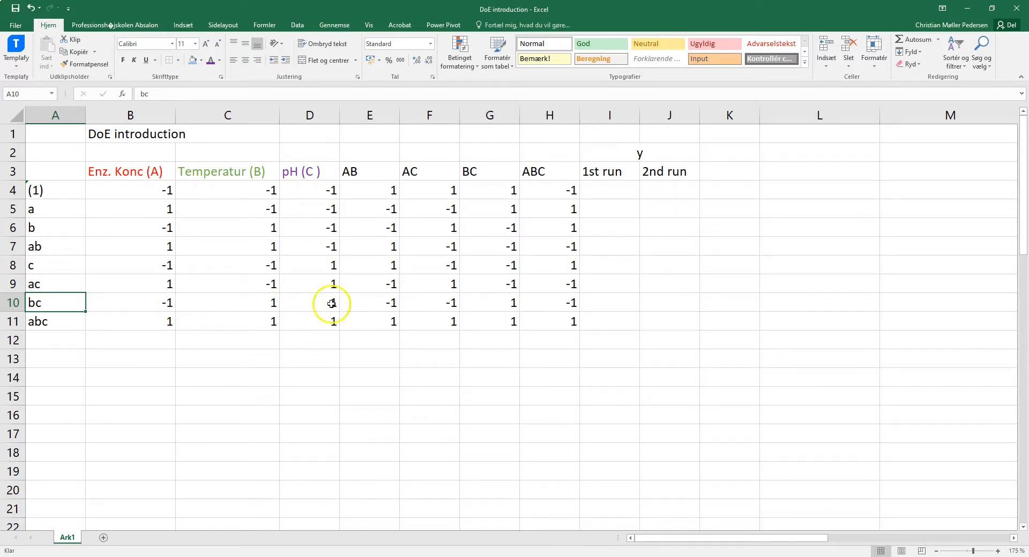
click(607, 302)
text(30)
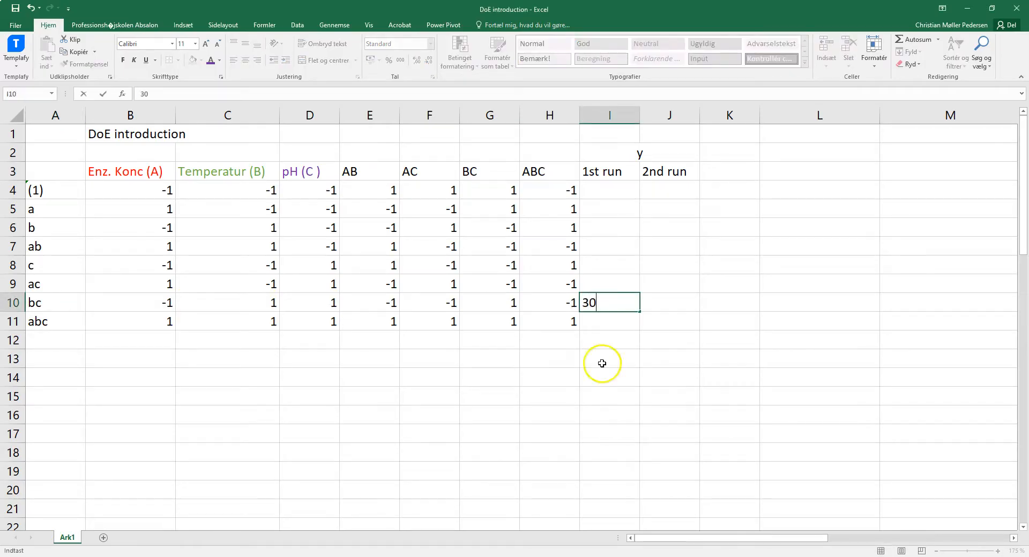
click(606, 378)
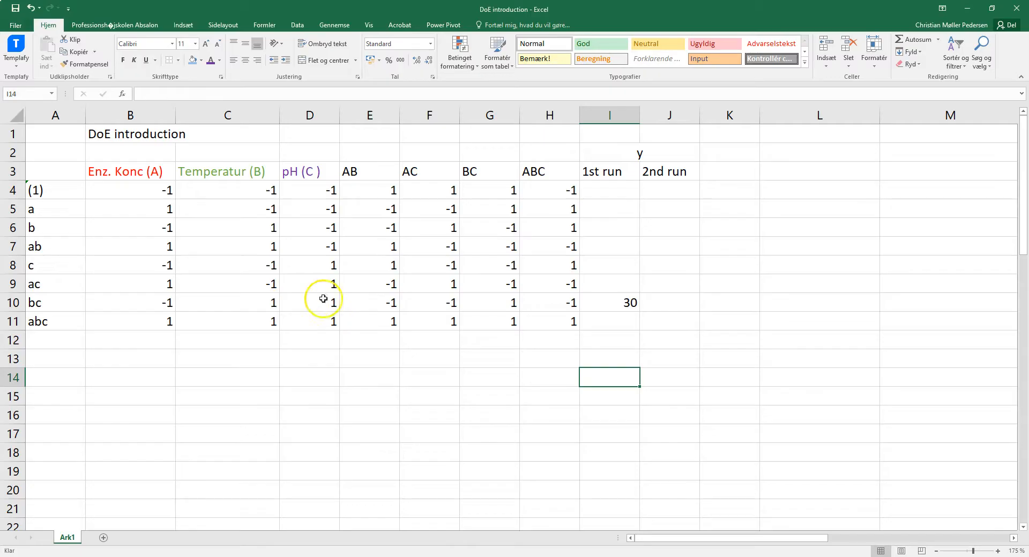
click(662, 306)
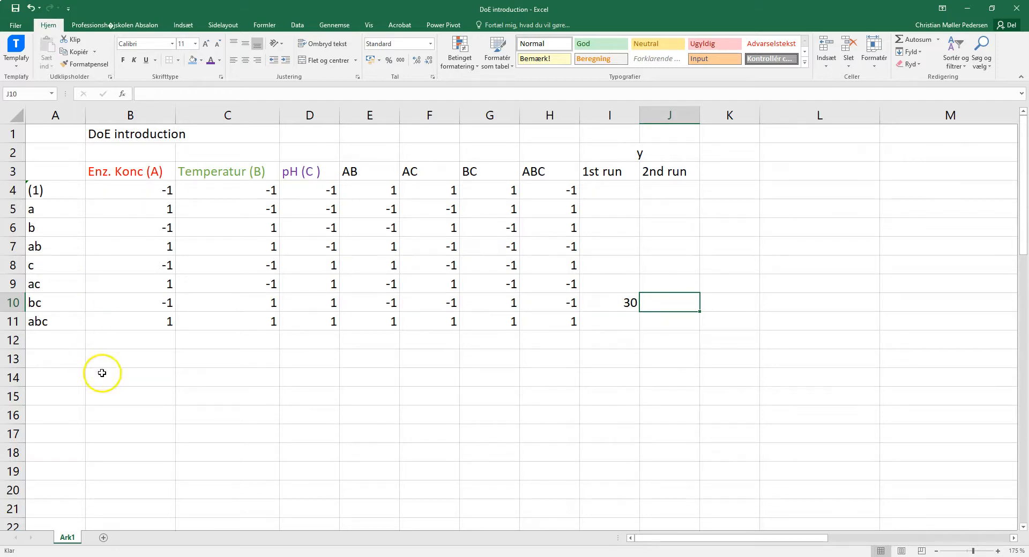
- Enter 68 as the 1st run response for treatment ab in I7
click(70, 247)
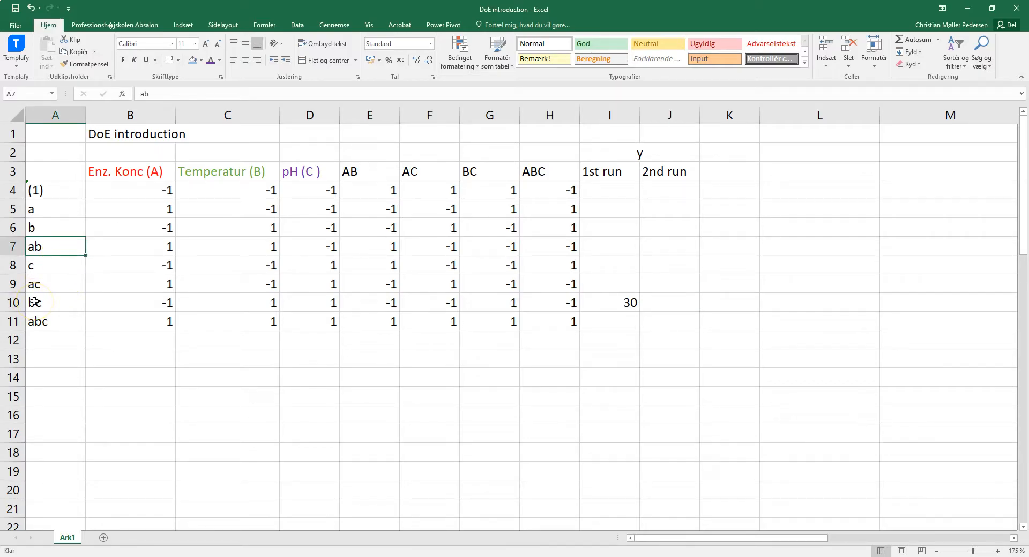
click(616, 247)
text(6)
click(604, 318)
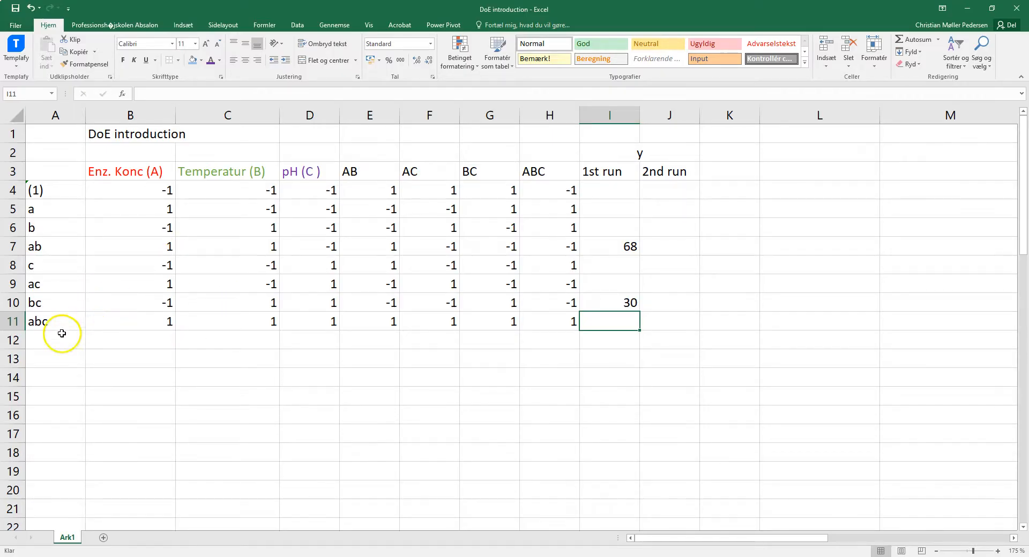
- Enter 55 as the 1st run response for treatment abc in I11
click(41, 325)
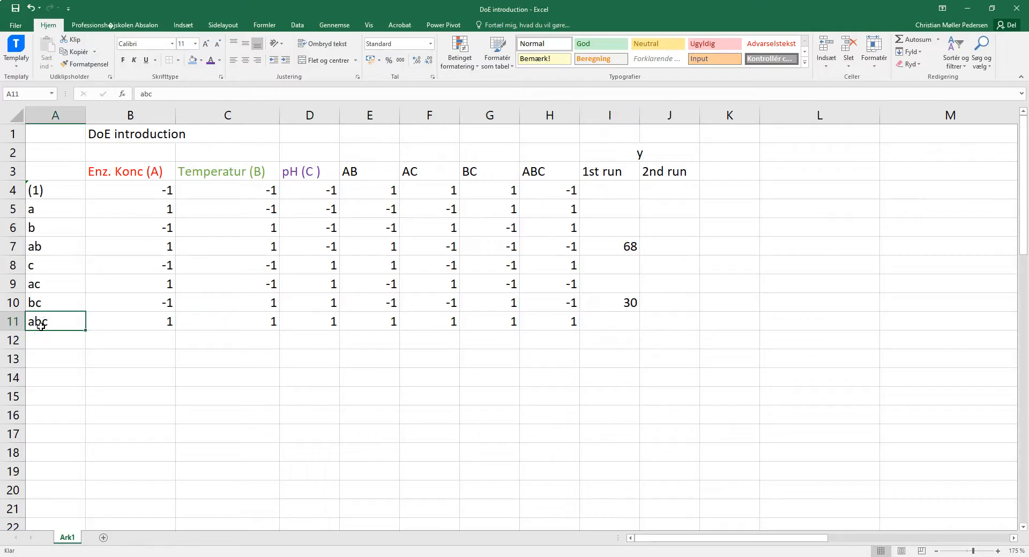
click(625, 318)
text(55)
click(615, 360)
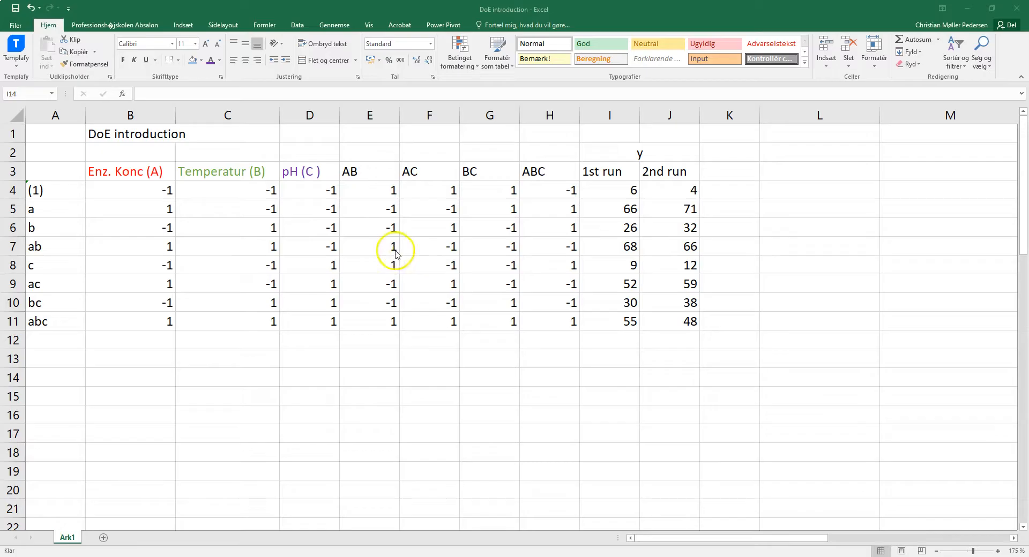
- Duplicate the treatment labels, factor levels and interaction columns from A4:H11 into the rows directly below, starting at A12
click(72, 189)
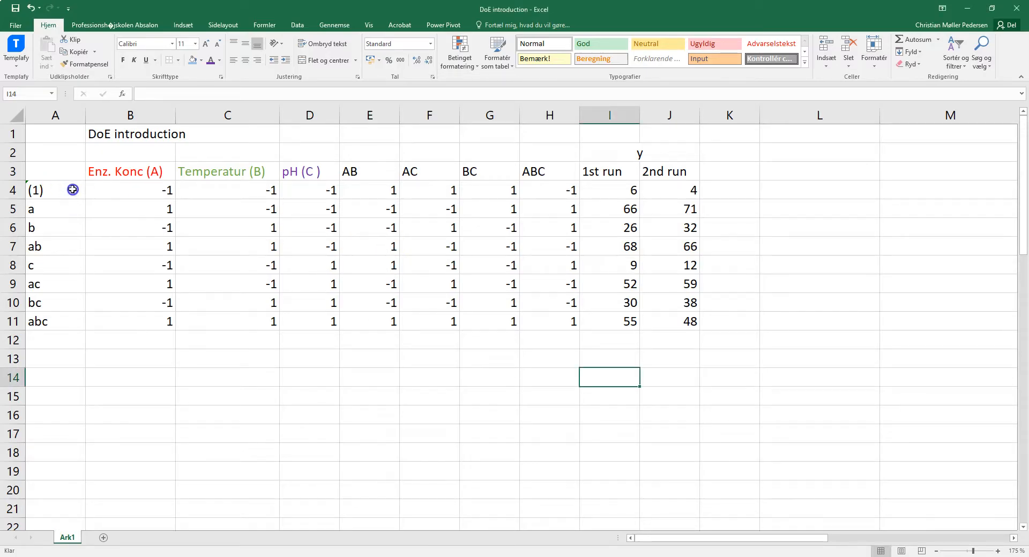
click(72, 189)
drag(73, 189, 529, 318)
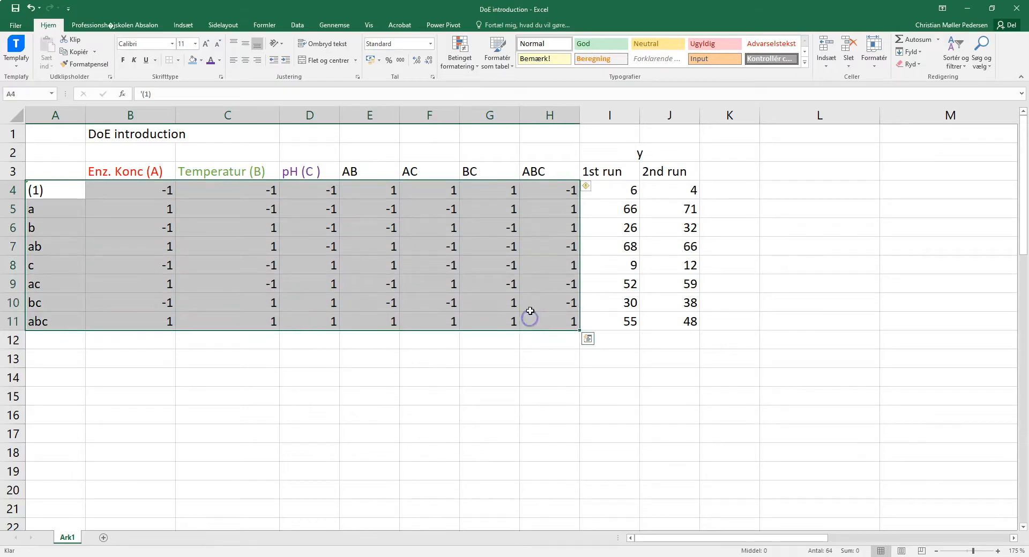
key(ctrl+c)
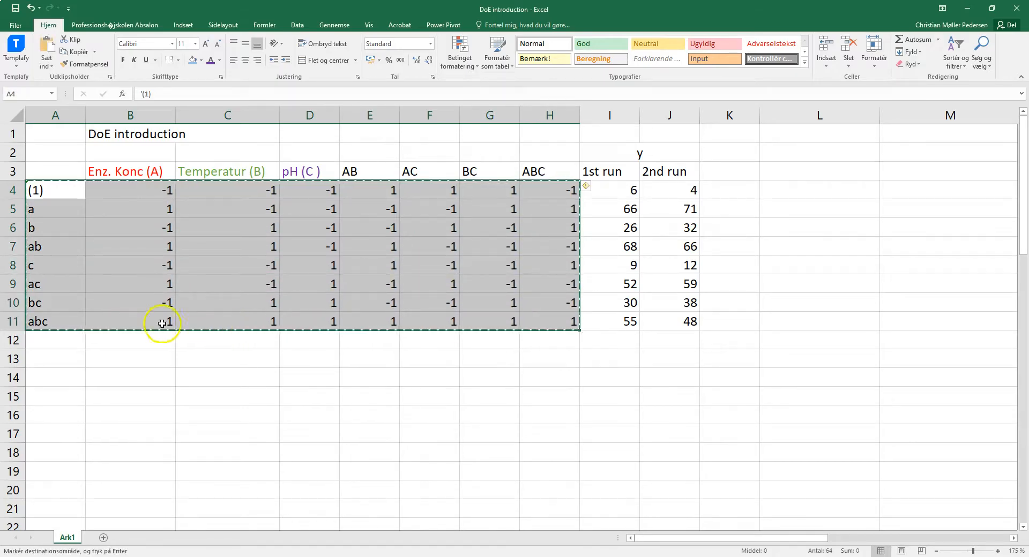
click(54, 340)
key(ctrl+v)
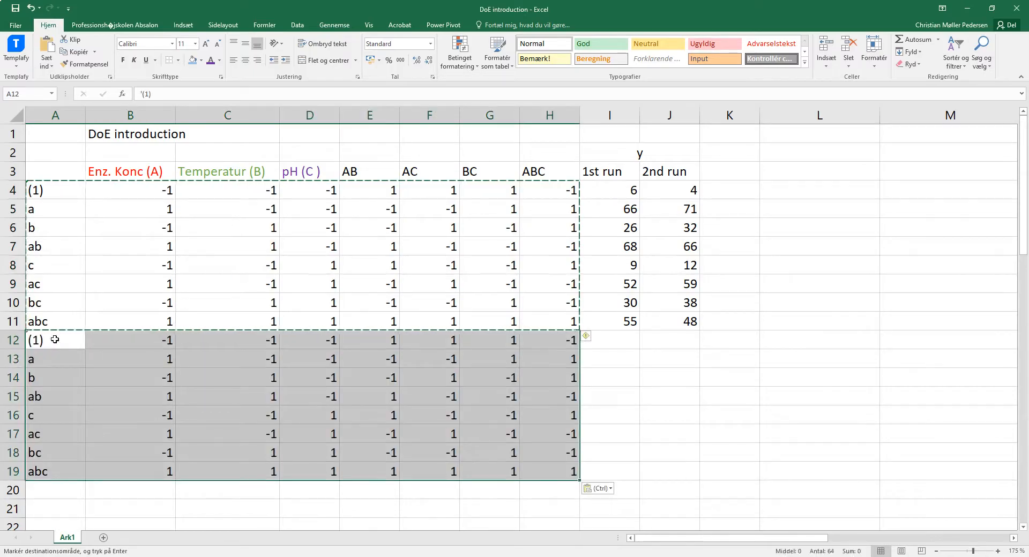
key(Escape)
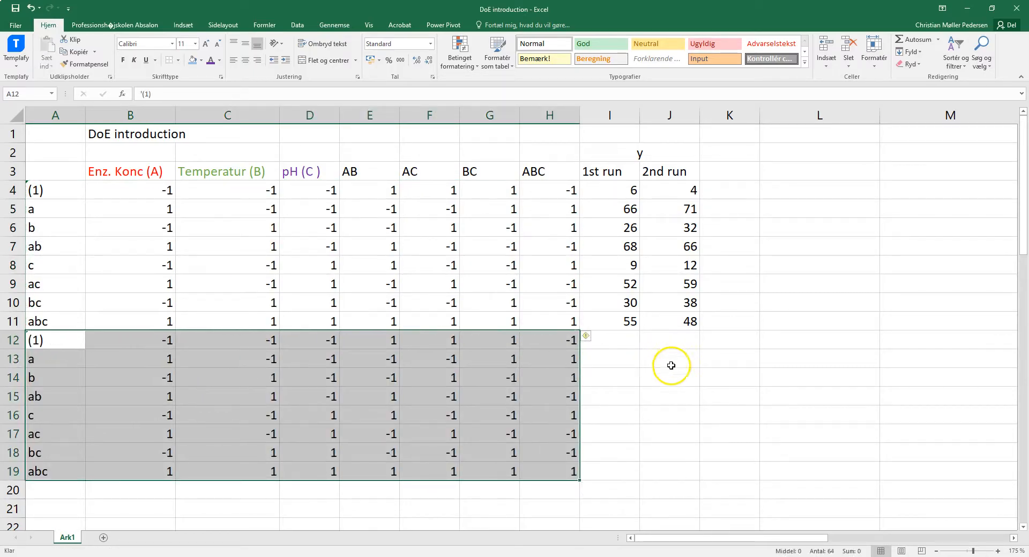
- Copy the 2nd run responses from J4:J11 into I12:I19, beneath the 1st run responses
click(666, 359)
drag(680, 189, 694, 315)
key(ctrl+c)
click(607, 345)
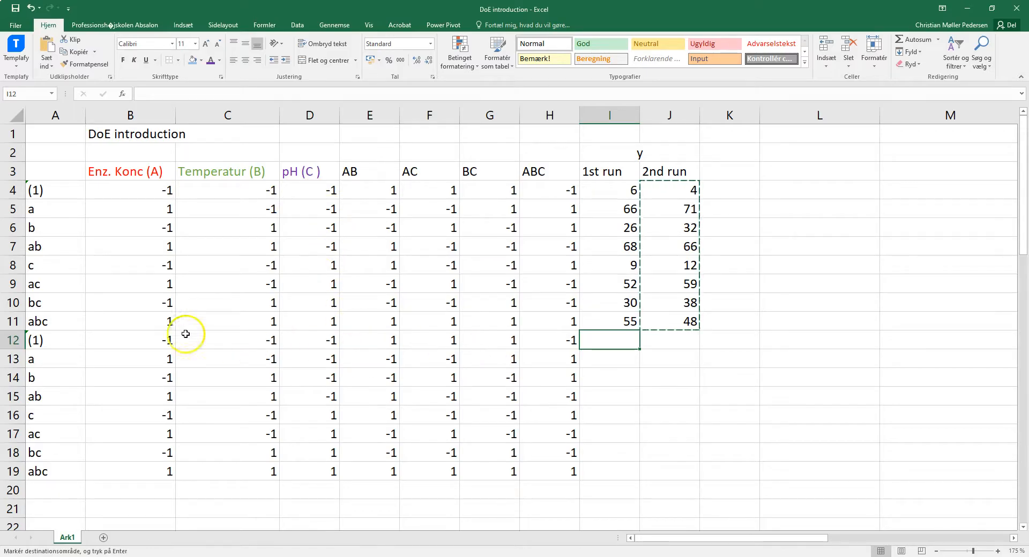
click(626, 342)
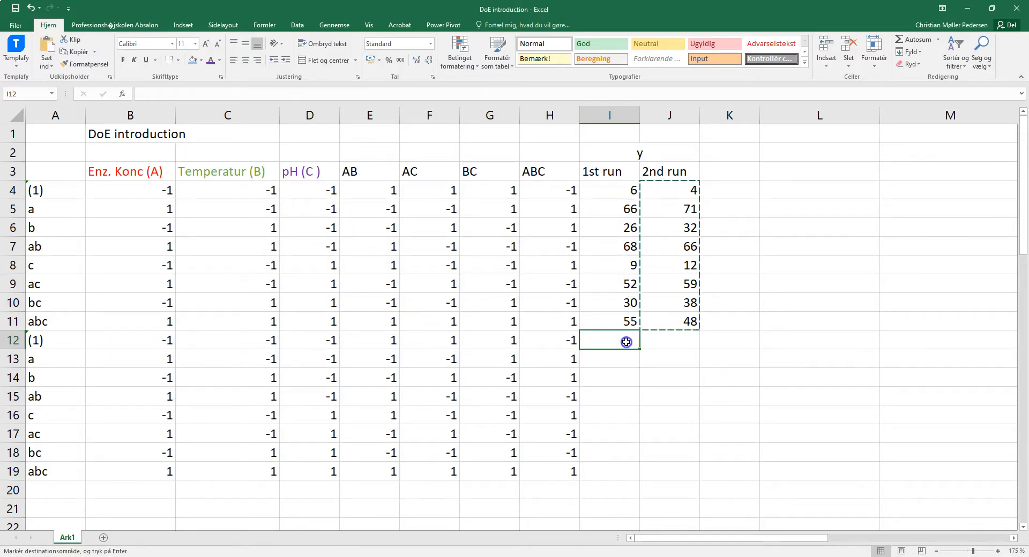
key(ctrl+v)
key(Escape)
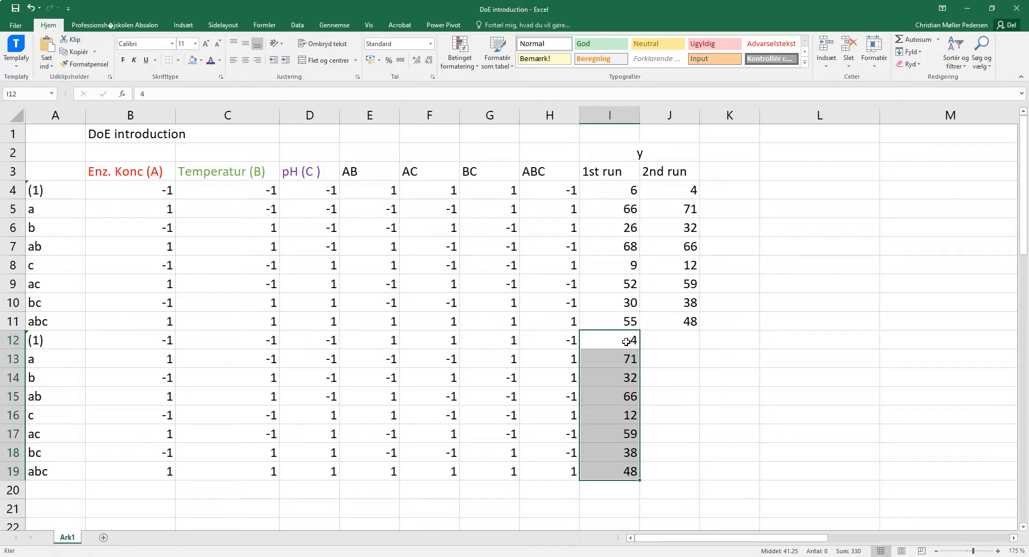
click(724, 359)
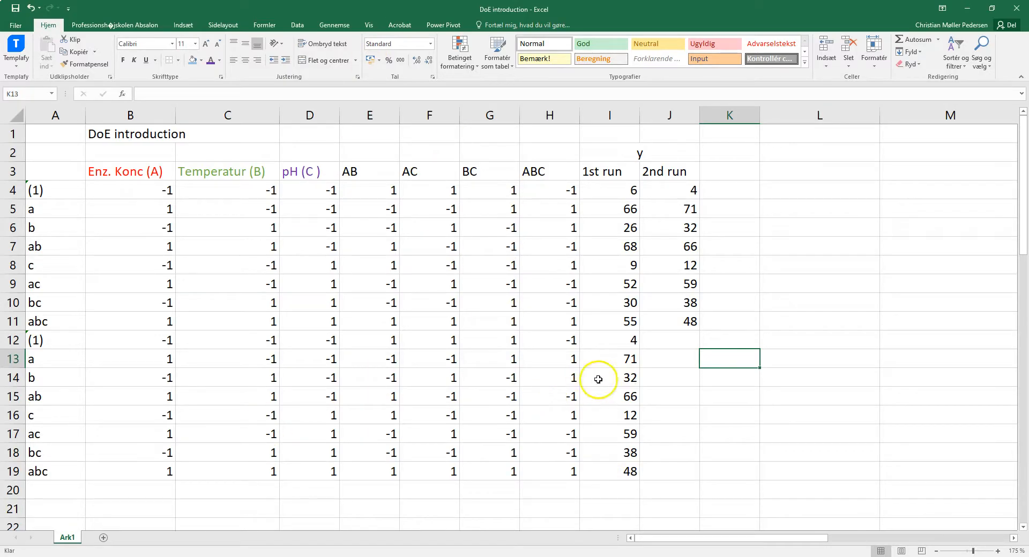
- Start a Regression from the data analysis tools and set its Y input range to the 1st run column, I3:I19
click(296, 25)
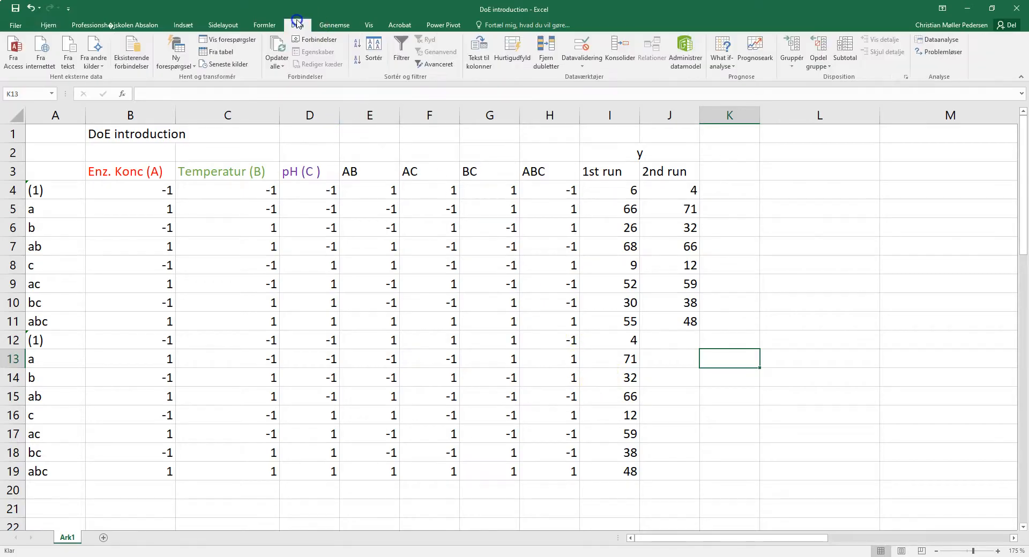
click(938, 39)
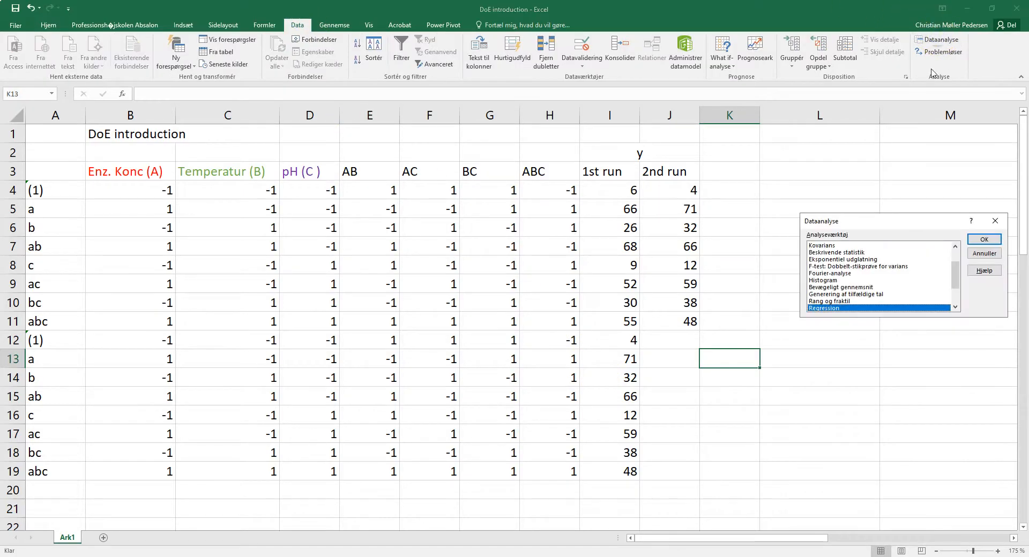
click(984, 239)
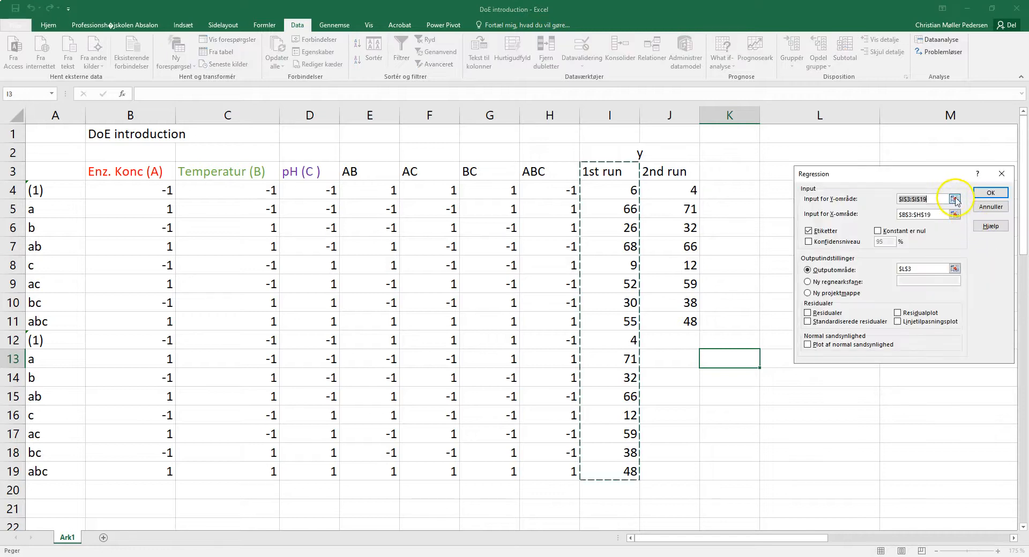
click(954, 199)
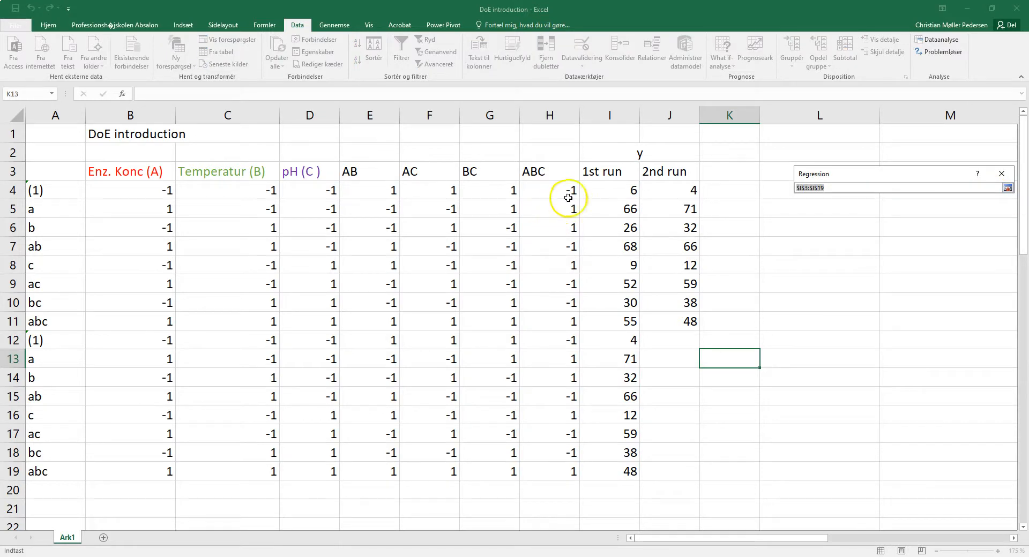
drag(606, 178, 606, 473)
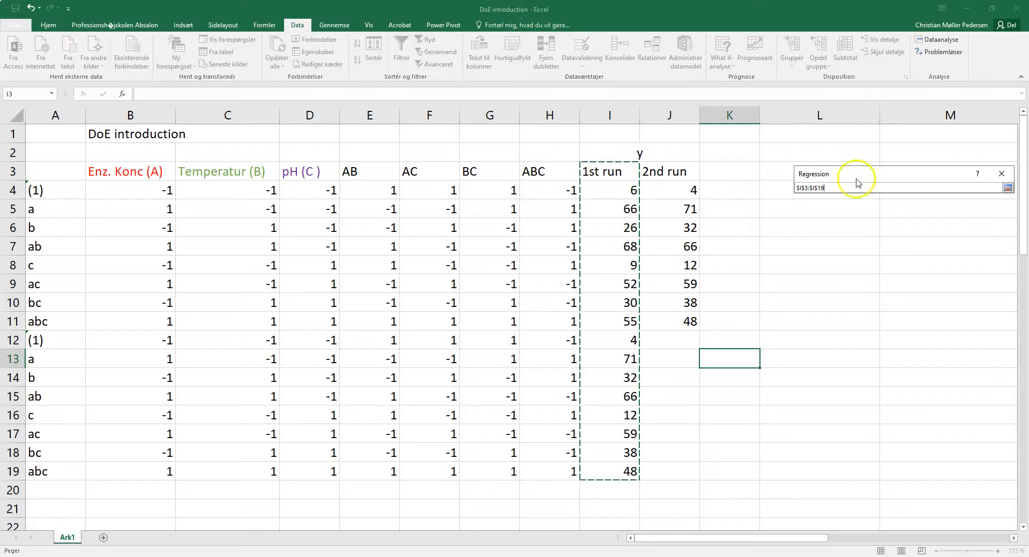
click(1008, 190)
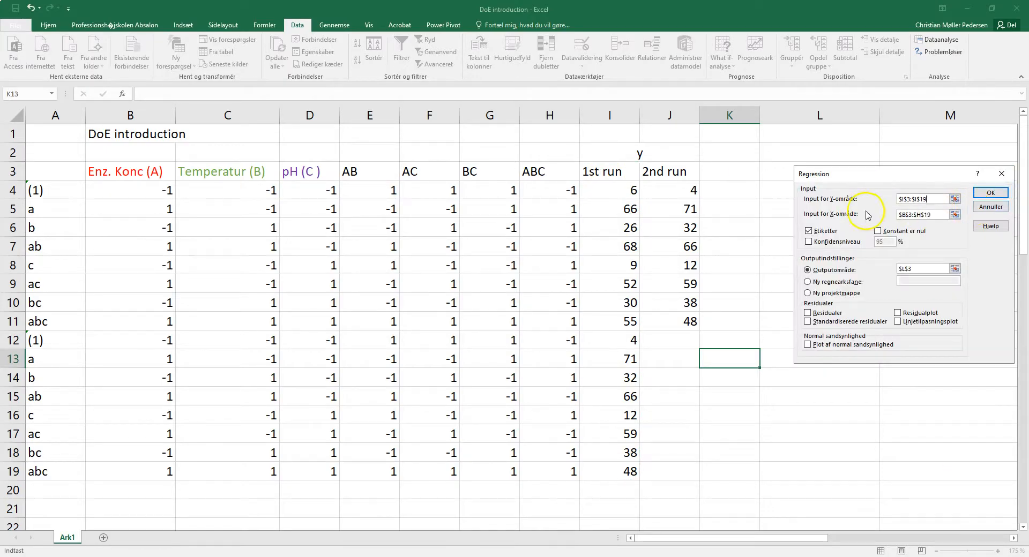
- Set the regression's X input range to the factor and interaction columns with their headers, B3:H19
click(954, 214)
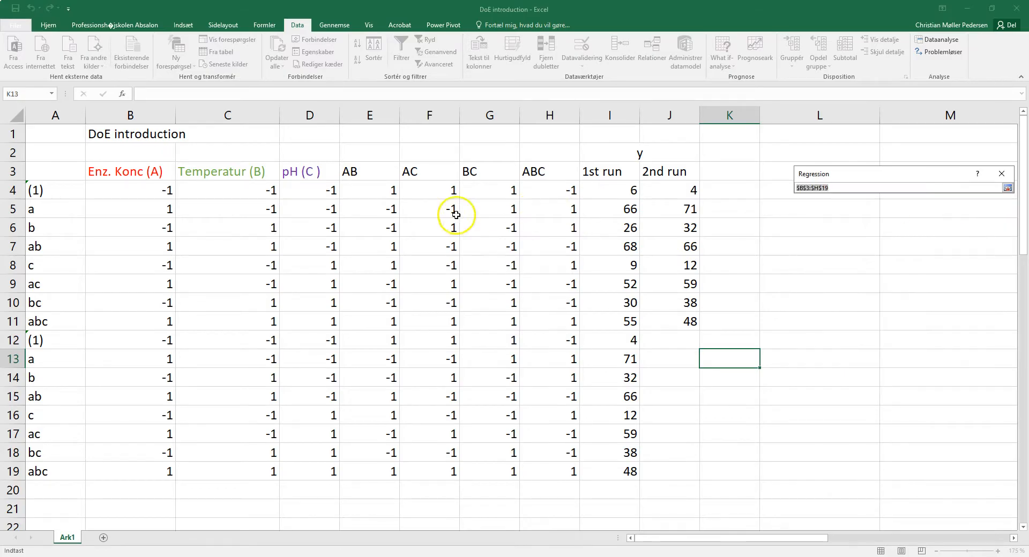
drag(114, 172, 549, 474)
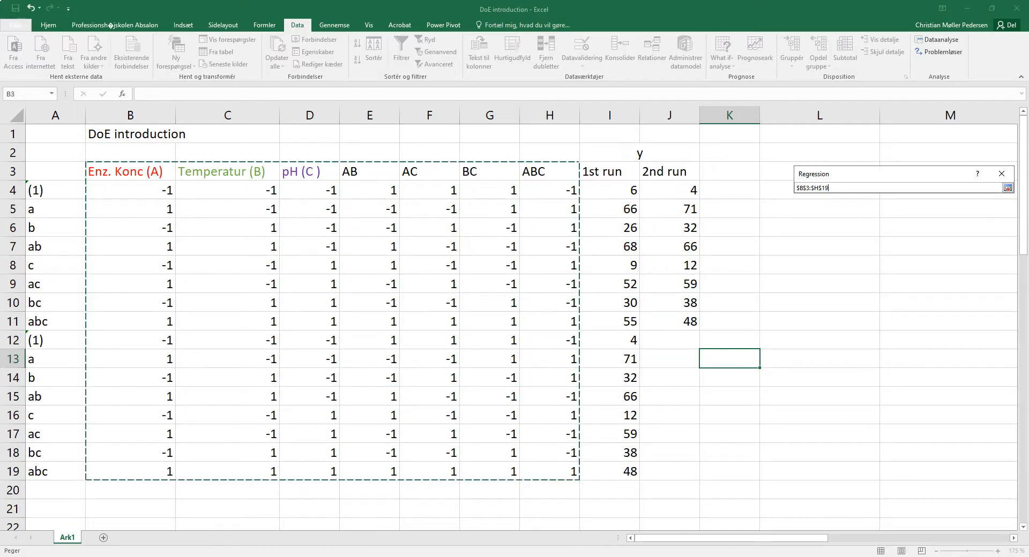
click(1008, 188)
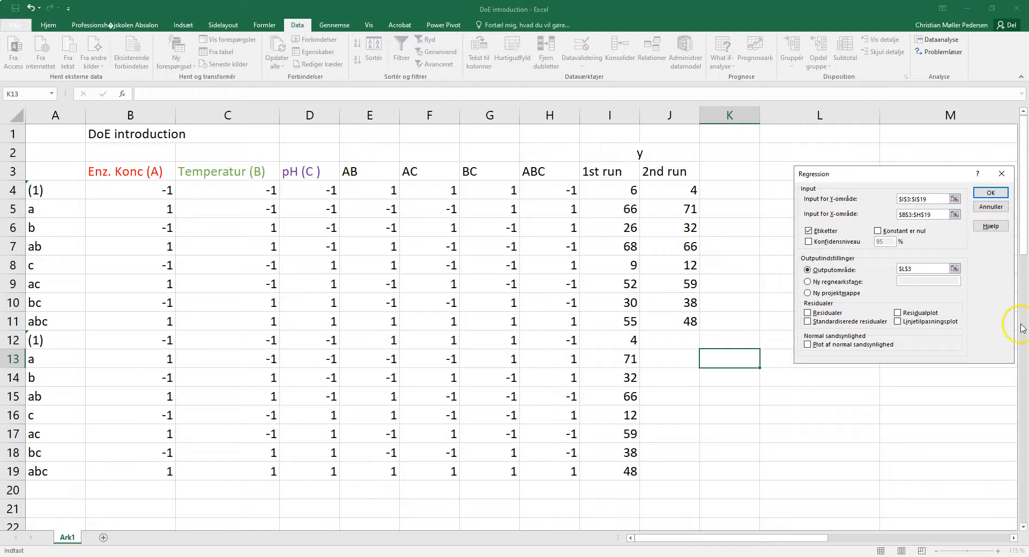
- Set the regression's output range to start at L3 and run the analysis
click(954, 269)
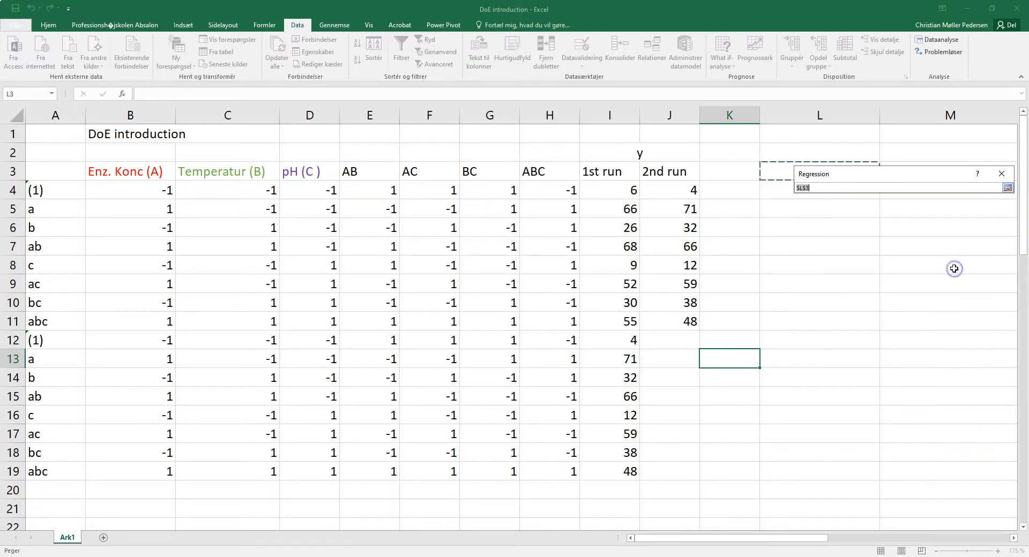
click(772, 169)
click(1007, 188)
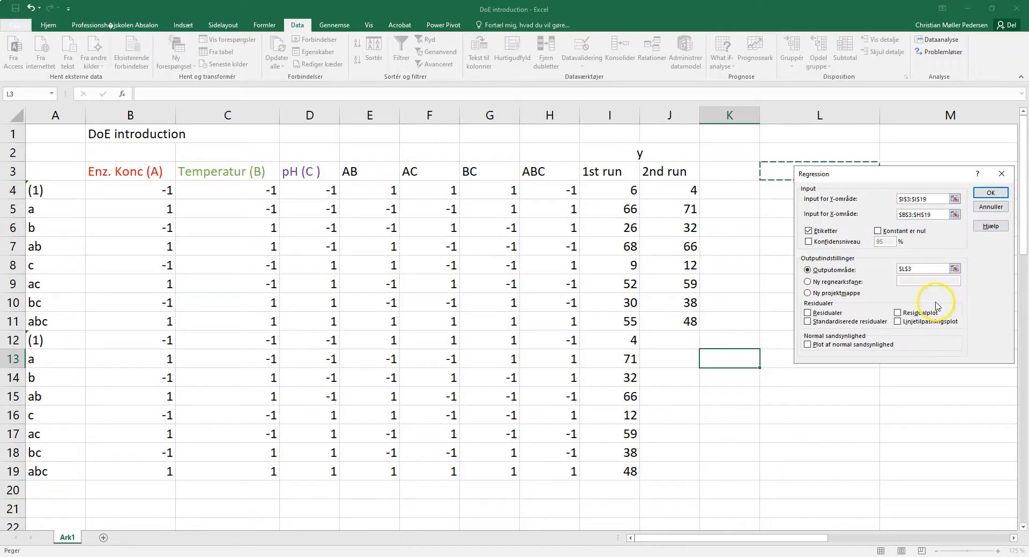
click(990, 194)
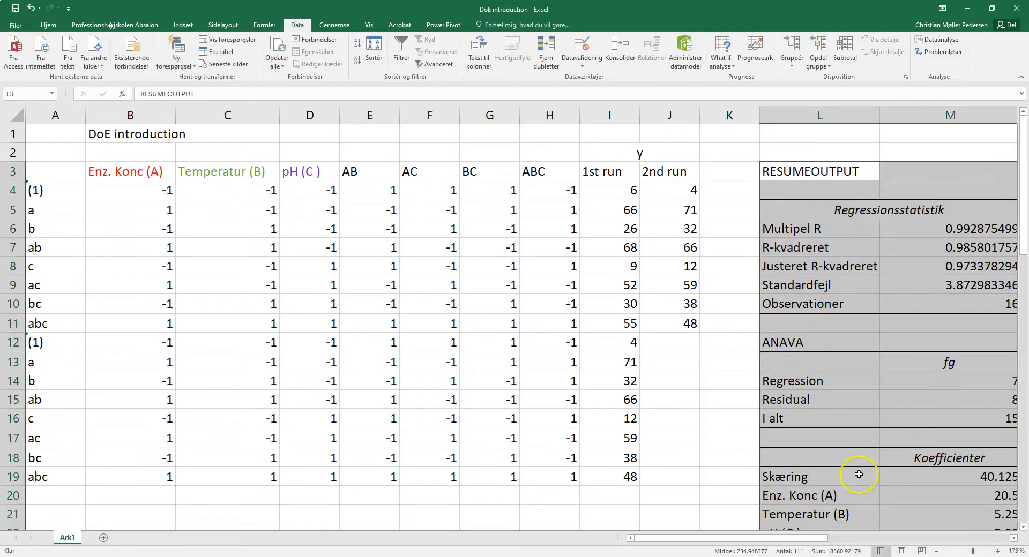
- Replace the label Skæring in L19 of the regression's coefficient table with "intercept"
drag(749, 541, 795, 524)
scroll(681, 413, down, 2)
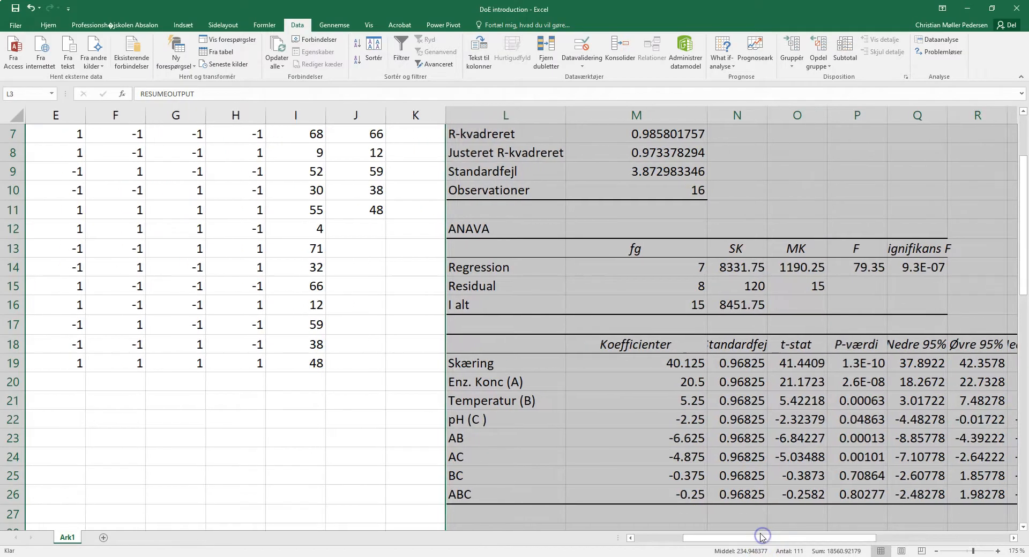
scroll(762, 538, down, 1)
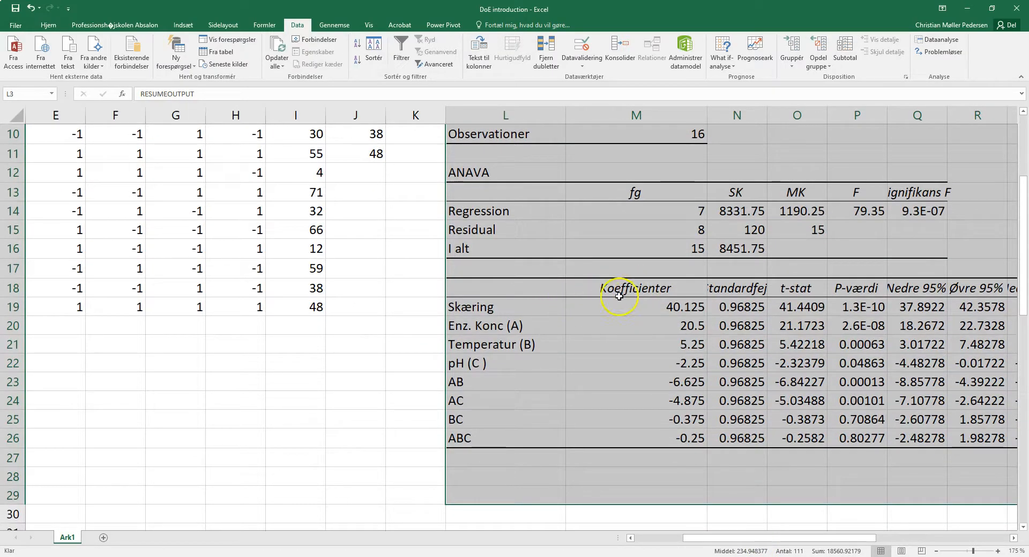
click(501, 309)
text(intercap)
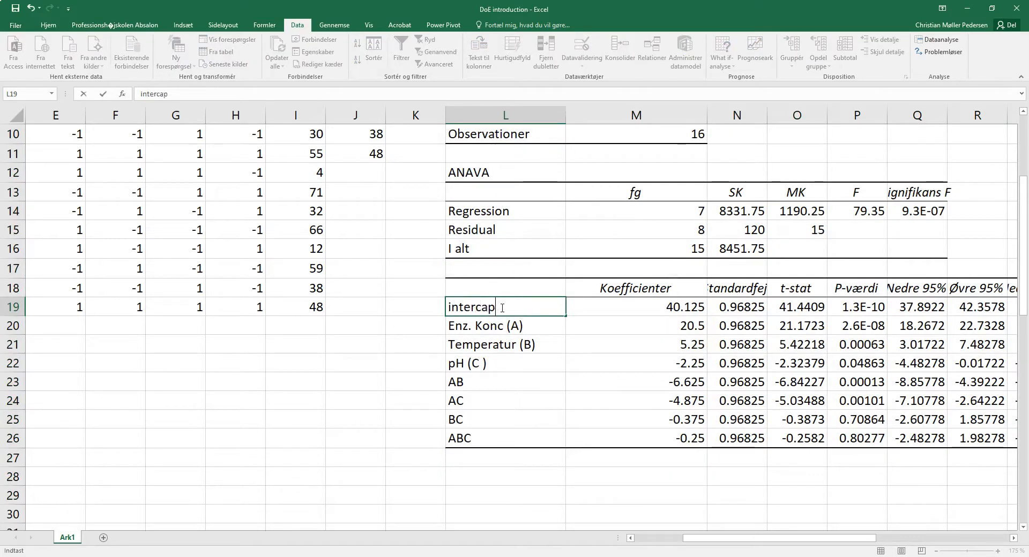
key(BackSpace)
key(BackSpace)
text(ept)
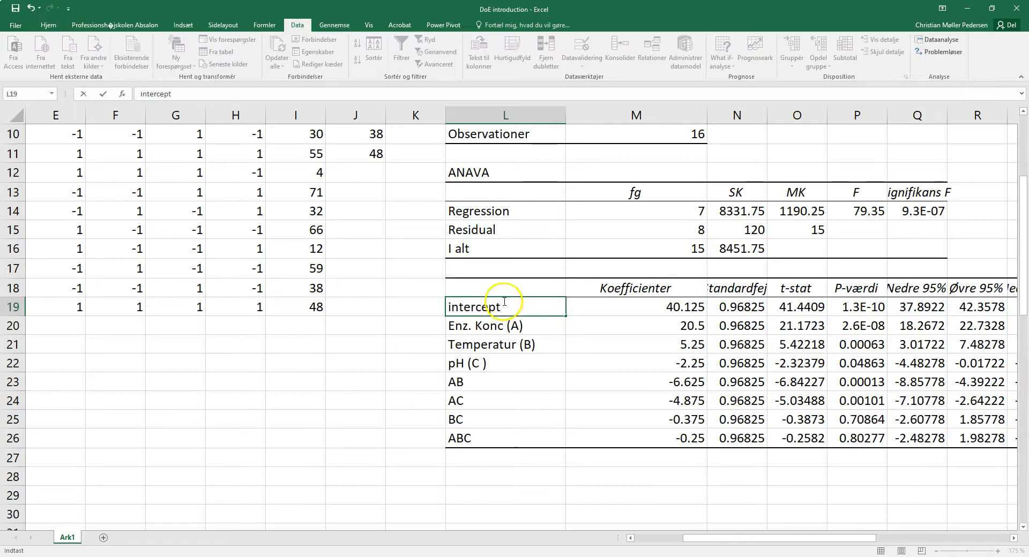
click(367, 345)
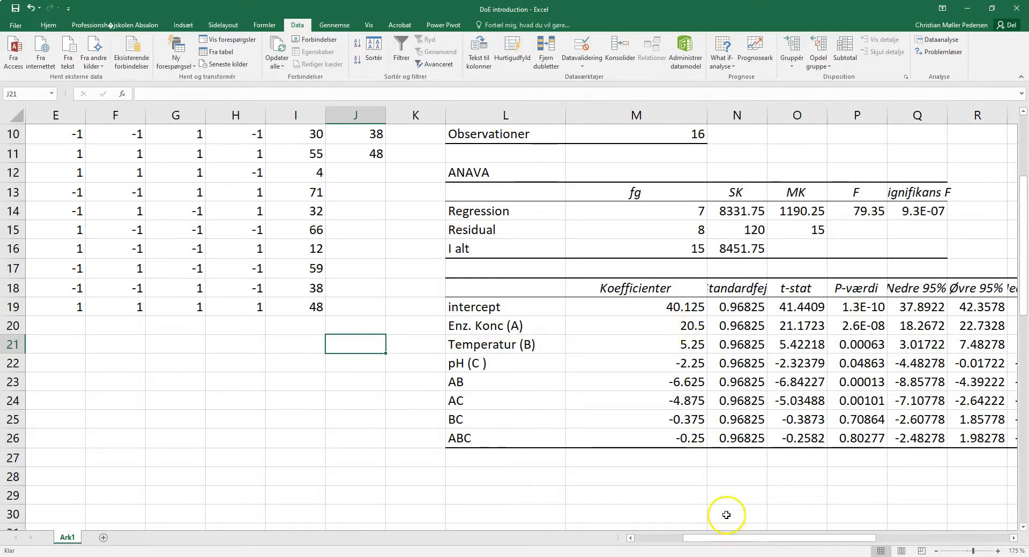
- Examine the coefficients and P-values of the main factors and interactions in the regression's coefficient table for significance
click(863, 328)
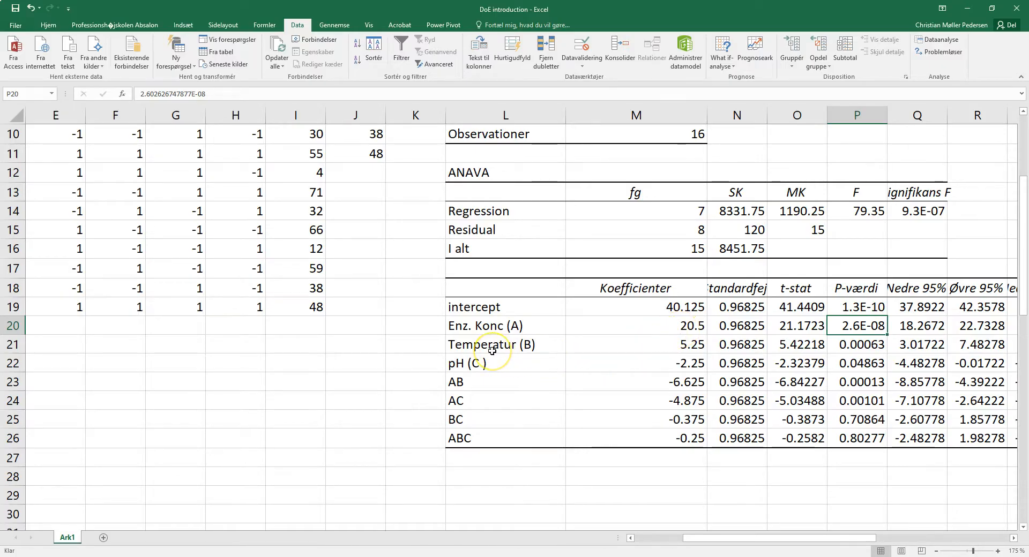
click(854, 349)
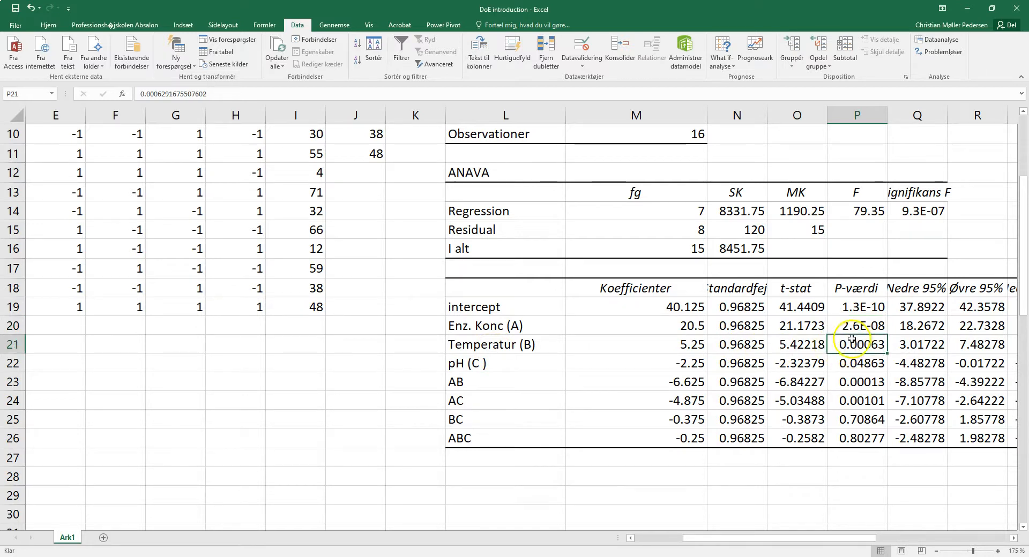
click(682, 345)
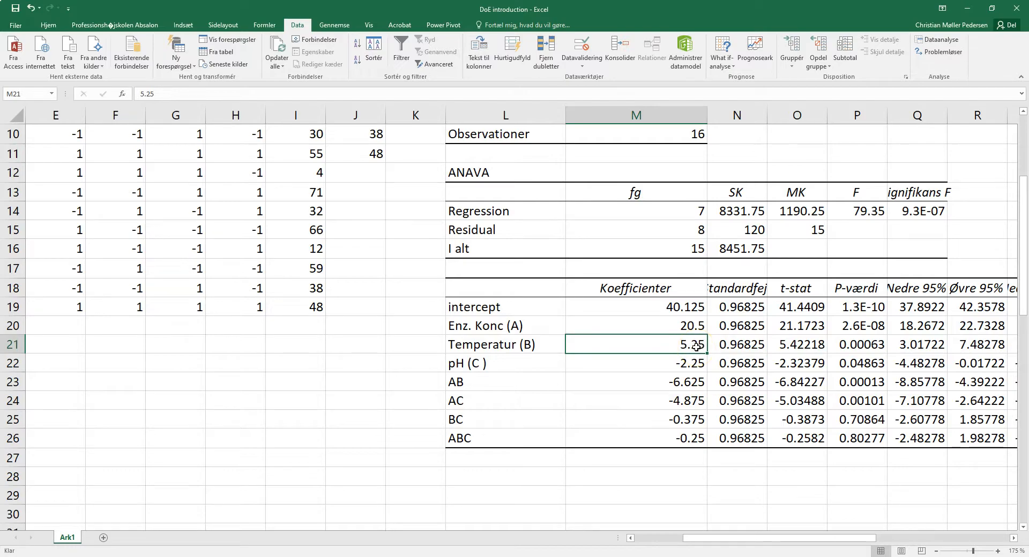
click(521, 369)
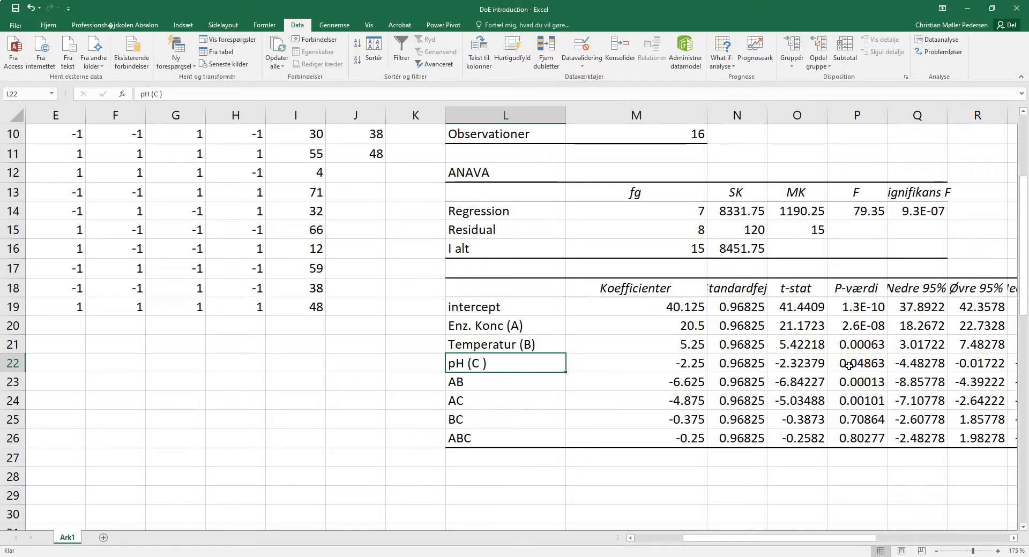
click(593, 366)
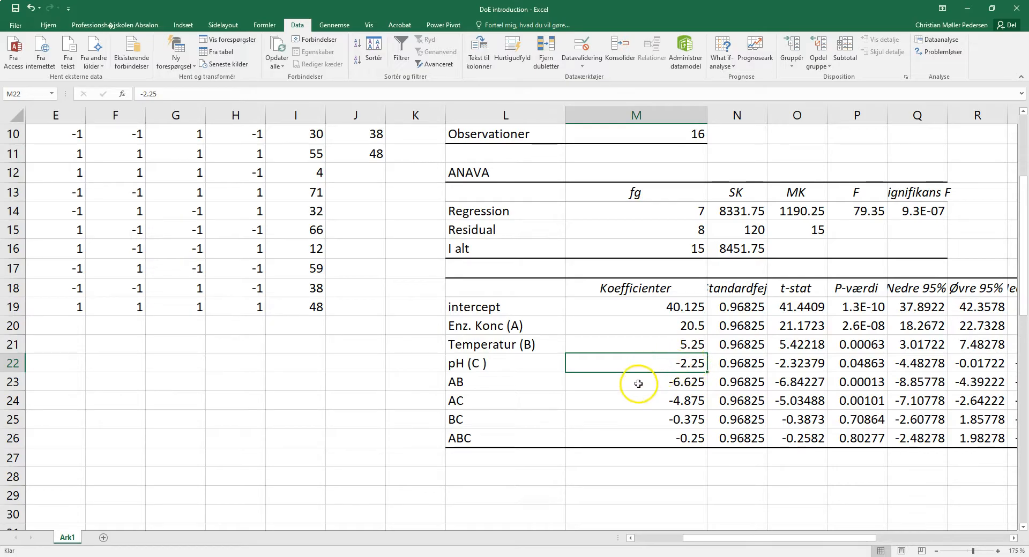
click(858, 383)
click(857, 402)
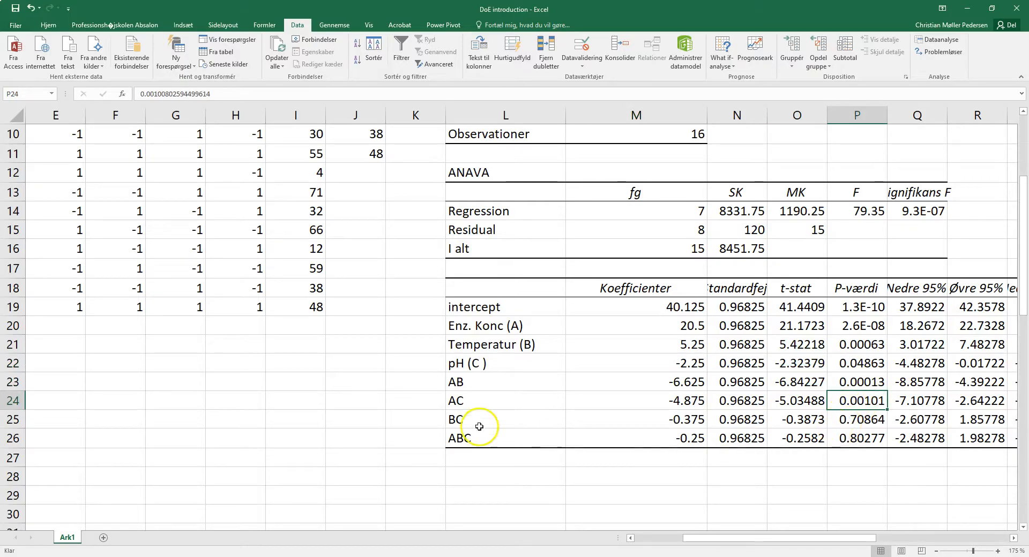
click(492, 438)
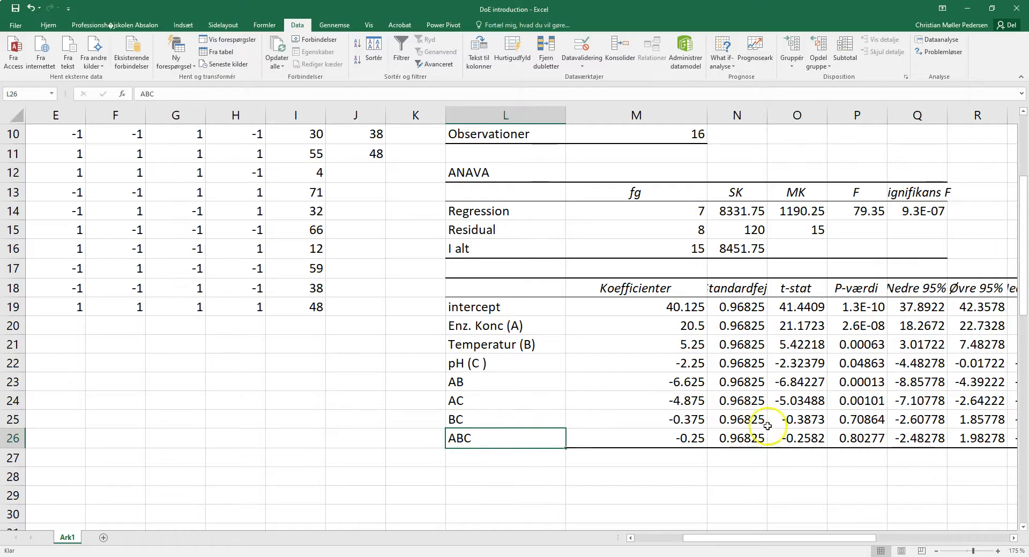
click(860, 439)
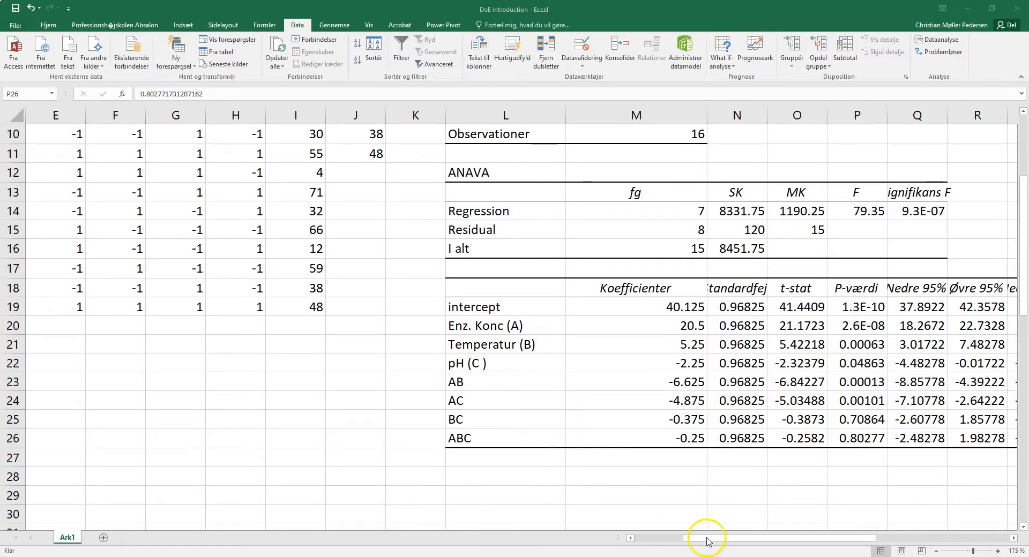
- Bring the coefficient table into view, switch to Bamboo Paper and handwrite "y = 40.125 +" in red on the blank page
click(769, 537)
drag(769, 536, 937, 539)
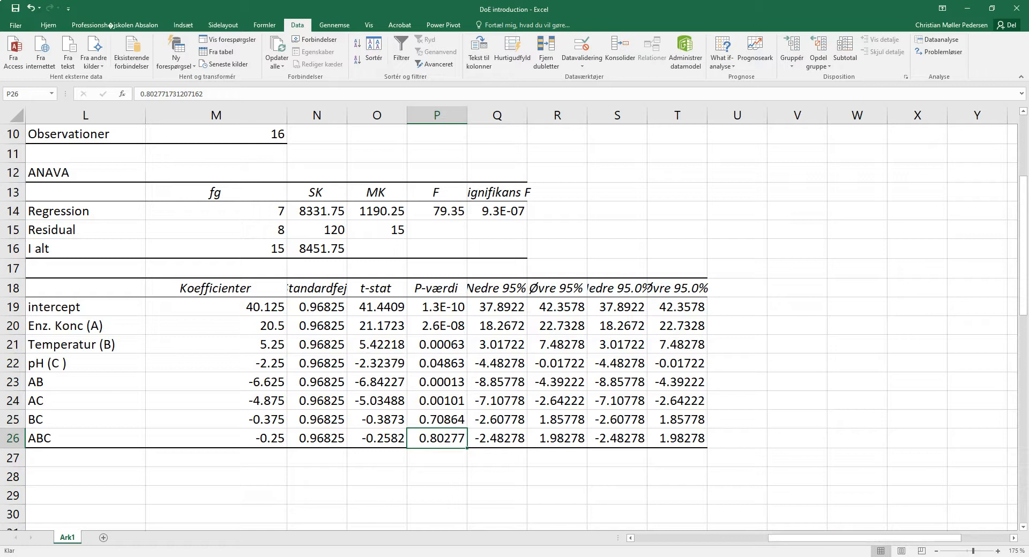
click(486, 556)
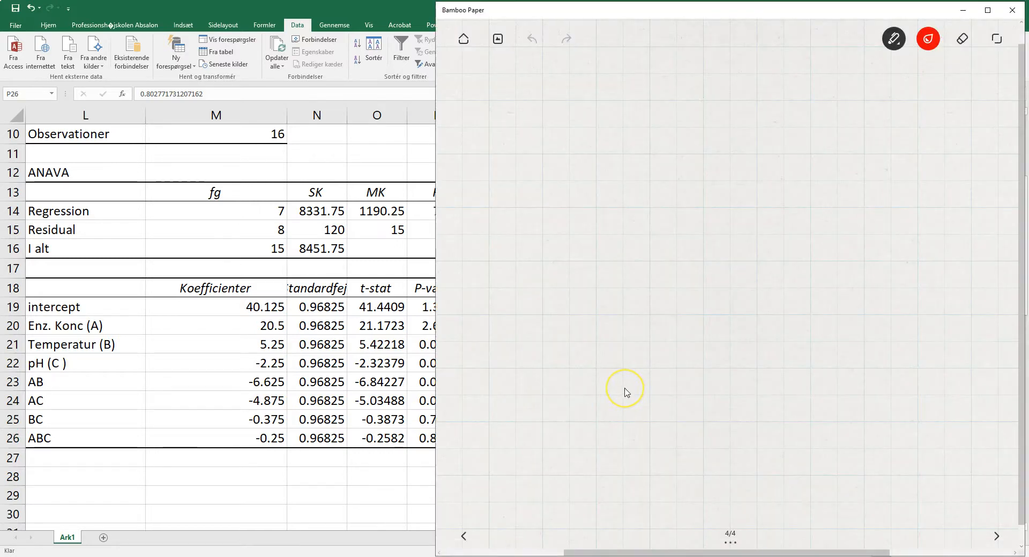
drag(655, 282, 647, 314)
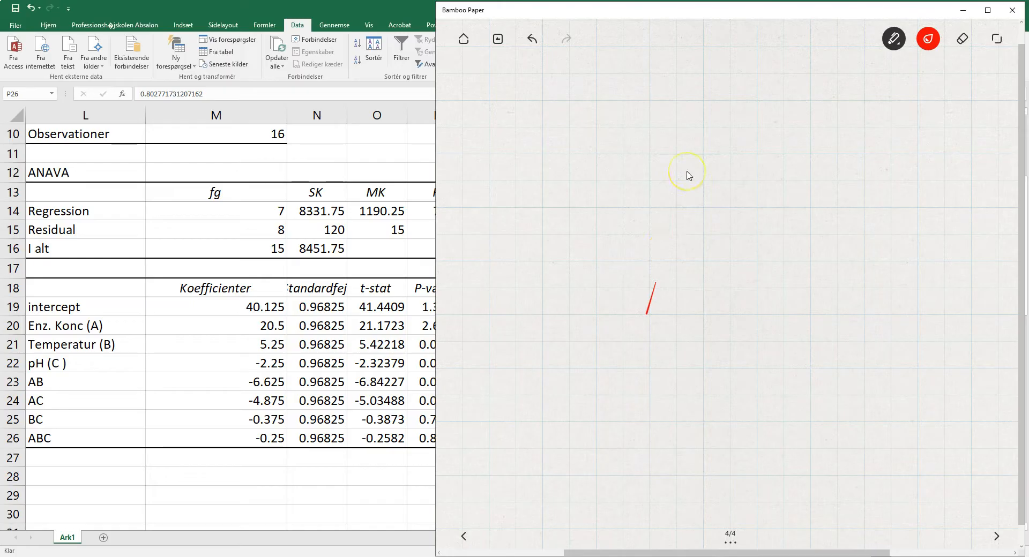
click(627, 153)
mouse_move(506, 106)
mouse_down()
mouse_move(523, 124)
mouse_move(505, 141)
mouse_up()
mouse_move(533, 110)
mouse_down()
mouse_move(584, 108)
mouse_move(581, 119)
mouse_move(590, 102)
mouse_move(613, 116)
mouse_move(623, 101)
mouse_move(631, 114)
mouse_up()
click(606, 113)
key(ctrl+z)
mouse_move(647, 105)
mouse_down()
mouse_move(657, 104)
mouse_move(652, 112)
mouse_up()
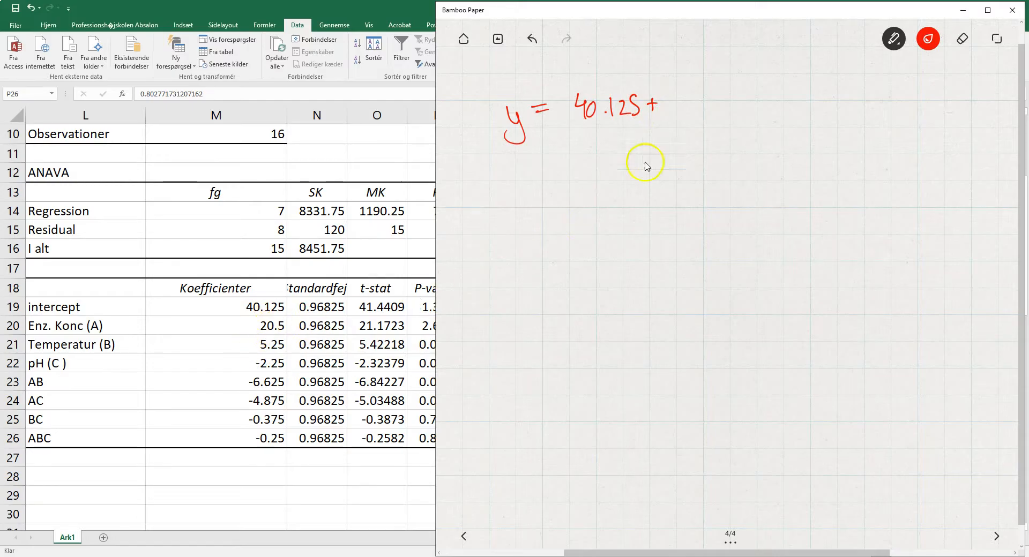
- Handwrite the enzyme concentration term "20.5 · x1" after the intercept in the model equation
drag(675, 100, 671, 122)
click(707, 114)
drag(715, 98, 753, 122)
click(732, 106)
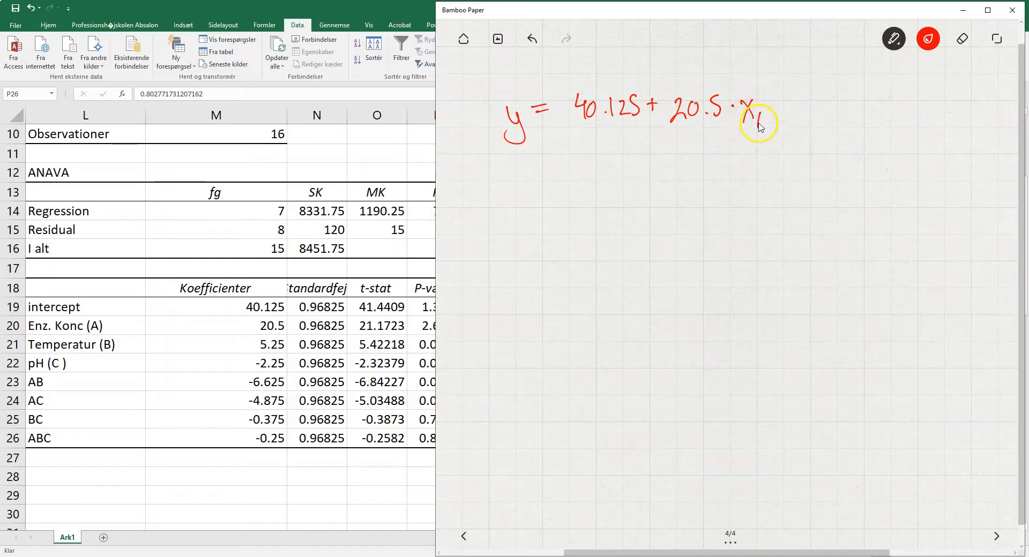
- Annotate the equation with arrows labelling x1 as "enz. conc", 20.5 as β1 and 40.125 as β0, then add a plus sign
mouse_move(746, 82)
mouse_down()
mouse_move(755, 81)
mouse_move(752, 57)
mouse_up()
drag(756, 49, 815, 50)
drag(818, 51, 833, 50)
drag(685, 78, 692, 76)
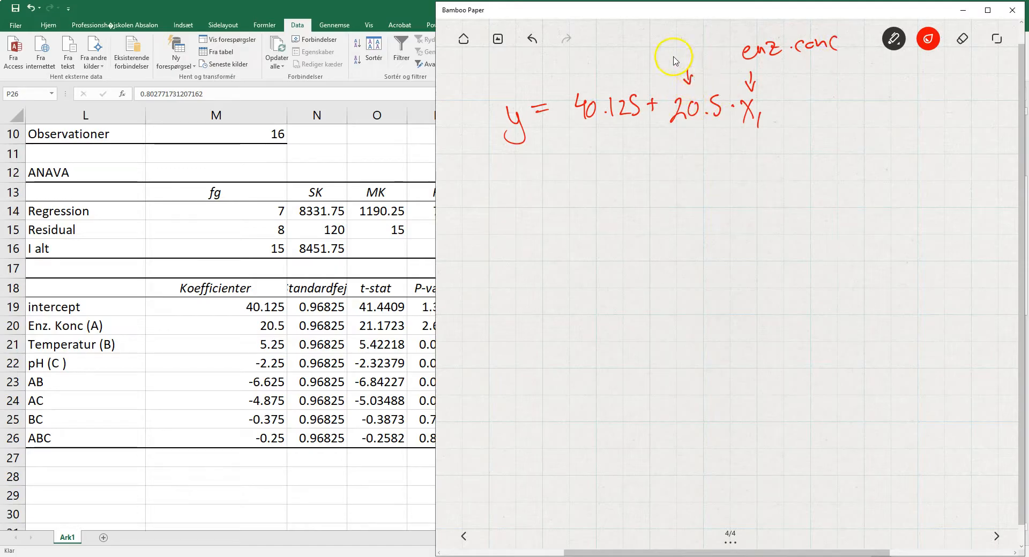
mouse_move(622, 60)
mouse_down()
mouse_move(623, 84)
mouse_move(621, 60)
mouse_up()
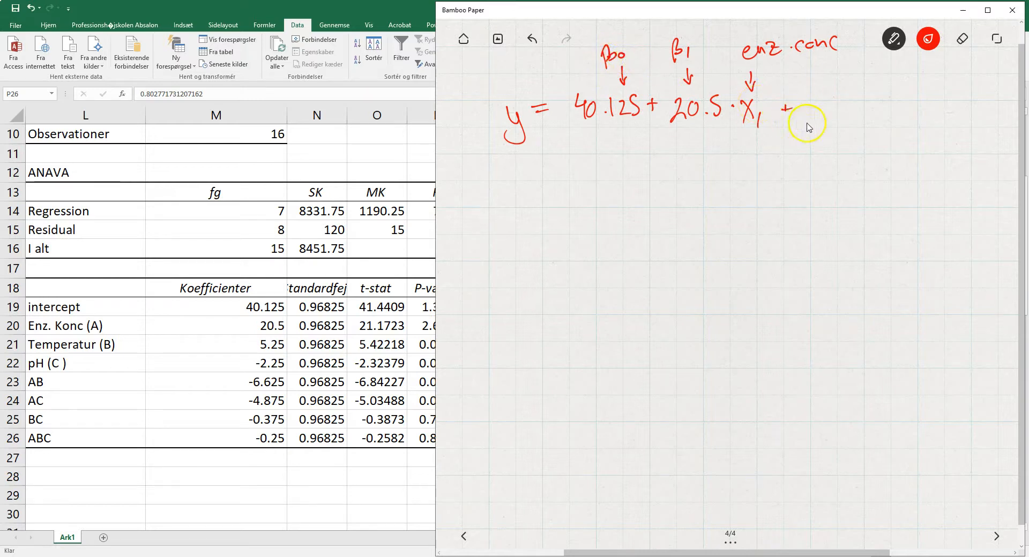
- Extend the handwritten equation with 5.25 · x2 labelled "temp" and − 2.25 x3 labelled "pH"
mouse_move(817, 104)
mouse_down()
mouse_move(877, 112)
mouse_move(879, 168)
mouse_move(904, 170)
mouse_up()
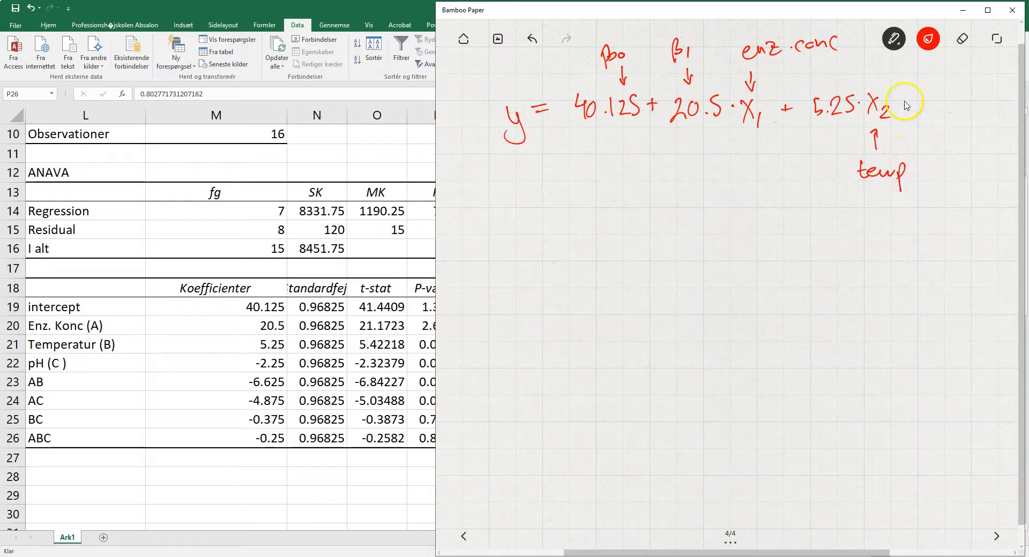
mouse_move(905, 104)
mouse_down()
mouse_move(976, 105)
mouse_move(966, 166)
mouse_move(979, 170)
mouse_up()
drag(979, 161, 990, 149)
drag(989, 153, 989, 168)
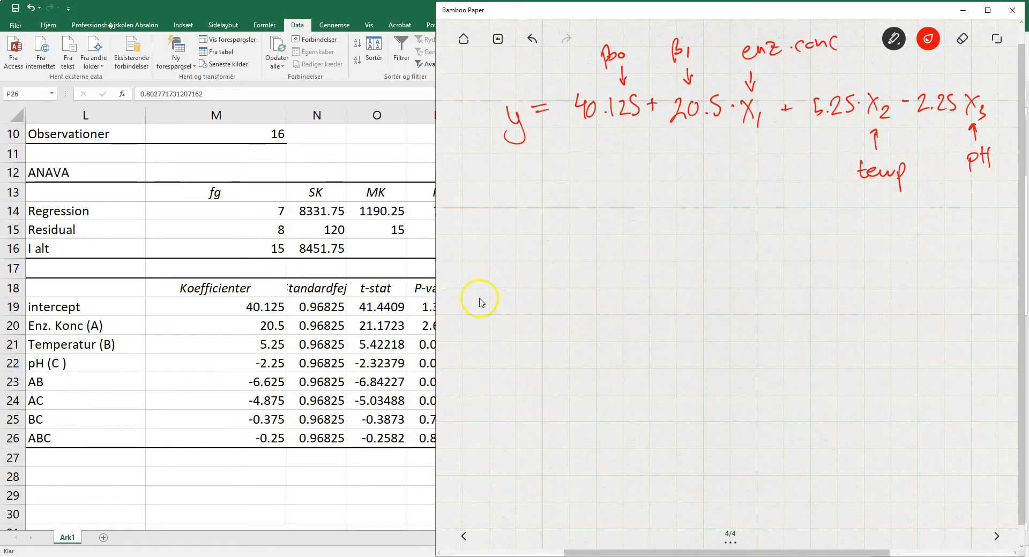
- Handwrite the AB interaction term "− 6.625 · x1 · x2" on a second line of the equation
drag(580, 204, 593, 204)
mouse_move(610, 194)
mouse_down()
mouse_move(601, 214)
mouse_move(635, 212)
mouse_up()
click(619, 216)
drag(644, 202, 654, 219)
mouse_move(658, 199)
mouse_down()
mouse_move(654, 220)
mouse_move(673, 195)
mouse_move(695, 221)
mouse_move(682, 221)
mouse_move(725, 224)
mouse_up()
click(672, 214)
click(708, 216)
mouse_move(726, 207)
mouse_down()
mouse_move(713, 225)
mouse_move(733, 228)
mouse_up()
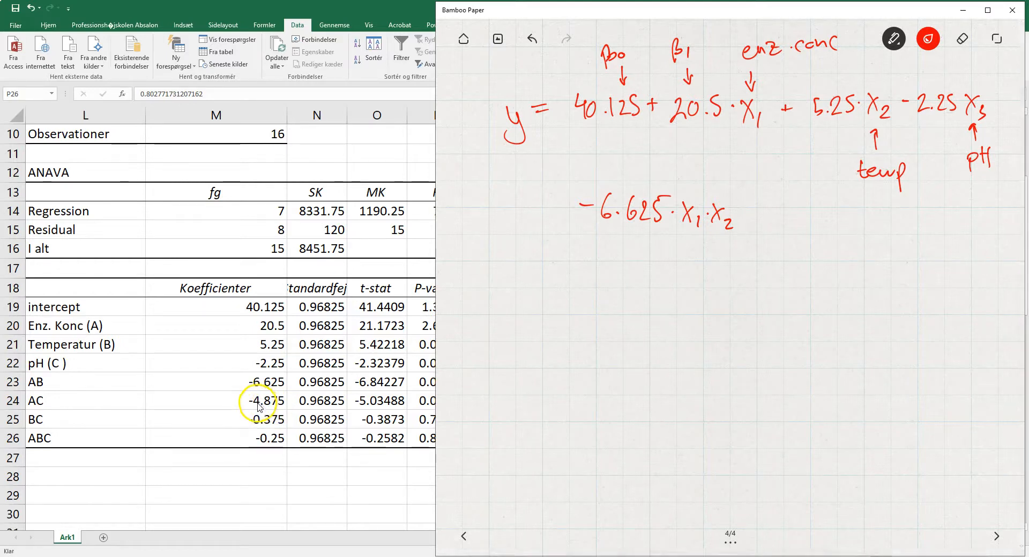
- Handwrite the AC interaction term "− 4.875 x1 x3" after the x1 · x2 term on the equation's second line
drag(755, 213, 765, 212)
drag(776, 199, 783, 204)
mouse_move(784, 202)
mouse_down()
mouse_move(786, 220)
mouse_move(858, 226)
mouse_up()
click(794, 217)
drag(858, 211, 848, 227)
drag(863, 220, 883, 229)
mouse_move(883, 211)
mouse_down()
mouse_move(872, 229)
mouse_move(880, 238)
mouse_up()
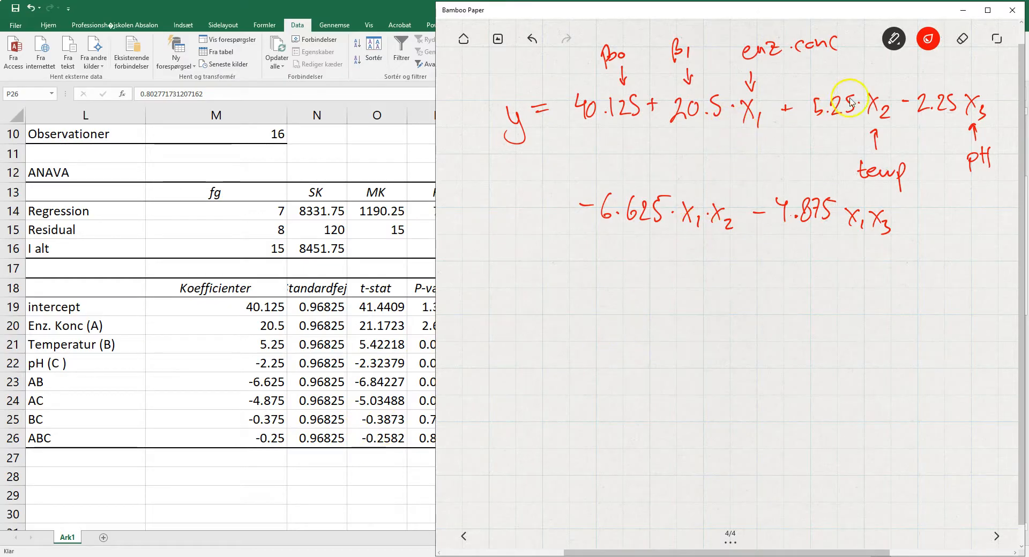
- Annotate the remaining coefficients with arrows, labelling 5.25 as β2, 2.25 as β3, 6.625 as β12 and 4.875 as β13
drag(818, 142, 826, 128)
mouse_move(790, 173)
mouse_down()
mouse_move(803, 160)
mouse_move(817, 169)
mouse_up()
drag(931, 132, 936, 164)
mouse_move(626, 273)
mouse_down()
mouse_move(626, 249)
mouse_move(633, 256)
mouse_up()
mouse_move(631, 301)
mouse_down()
mouse_move(644, 290)
mouse_move(643, 298)
mouse_up()
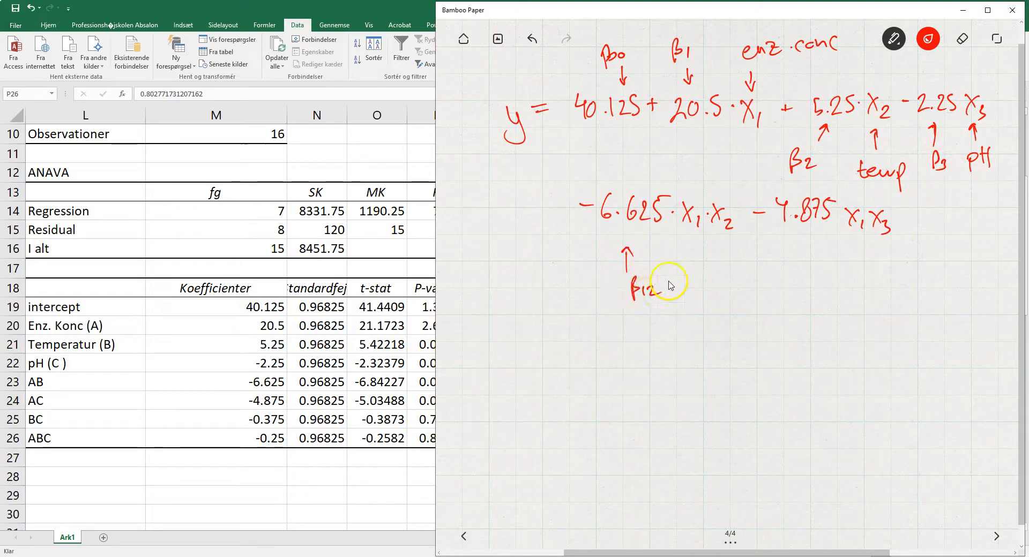
mouse_move(820, 278)
mouse_down()
mouse_move(834, 264)
mouse_move(841, 280)
mouse_up()
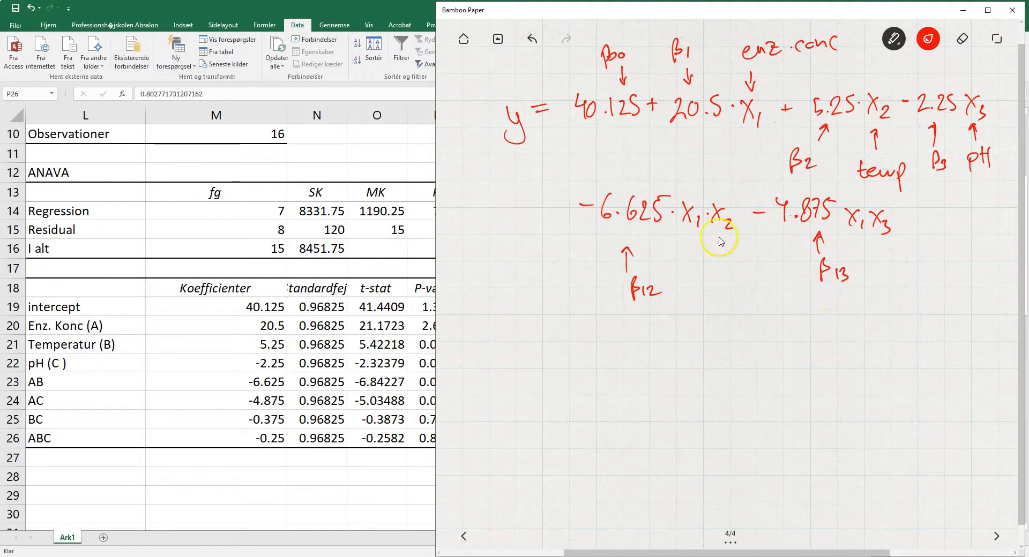
drag(635, 318, 644, 321)
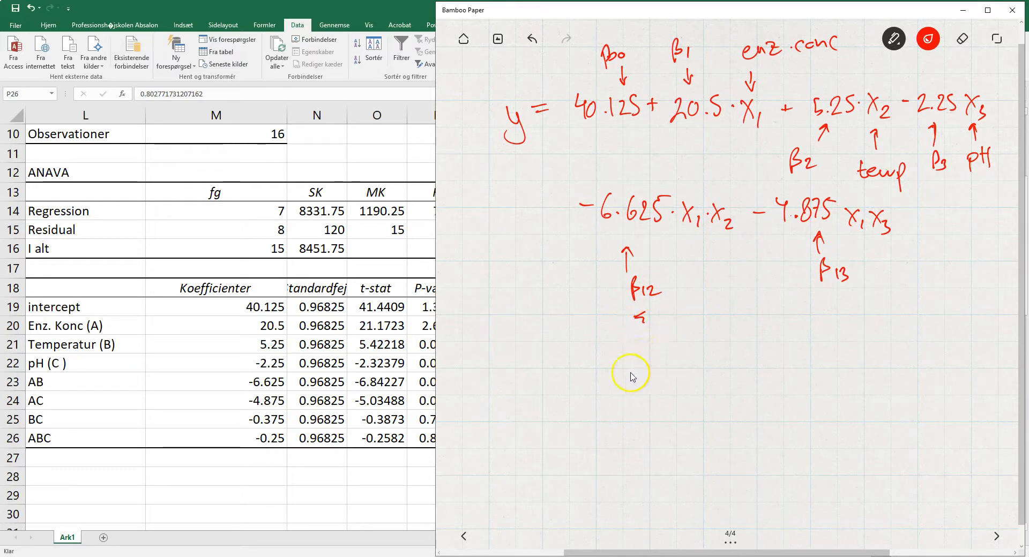
- Sketch a pair of axes below the equation with two points at the same height, linked by a horizontal arrow labelled 1
drag(727, 289, 749, 458)
drag(689, 423, 916, 406)
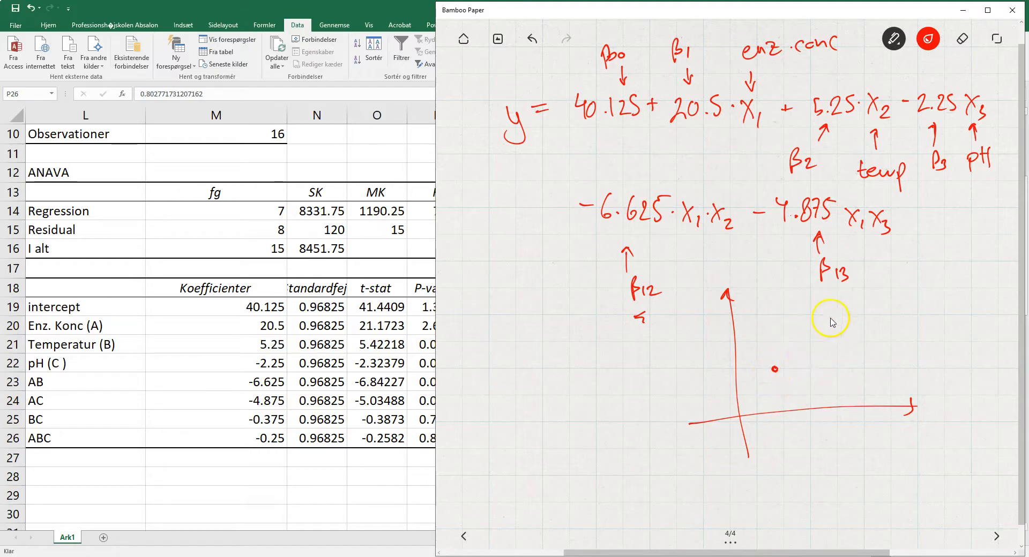
drag(824, 376, 830, 371)
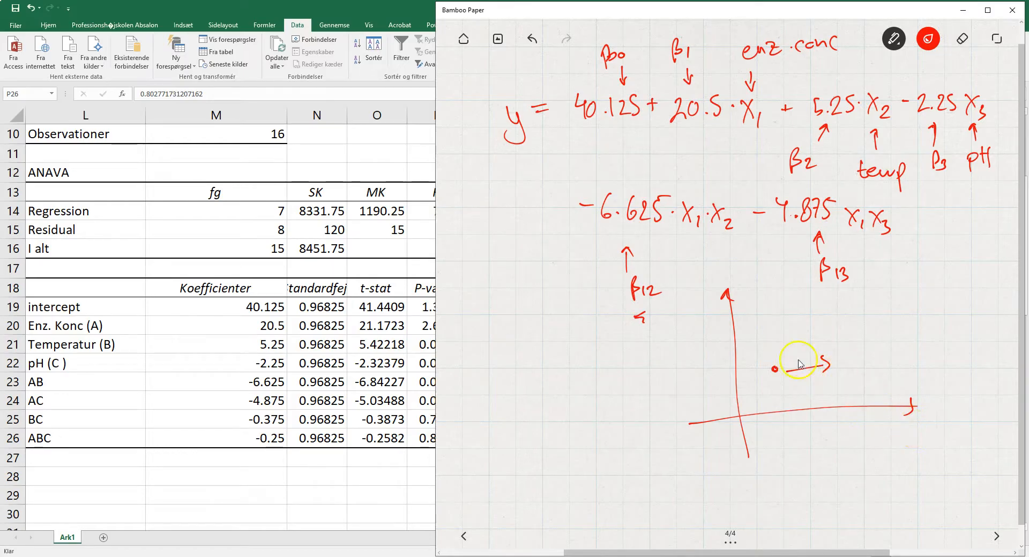
click(836, 364)
drag(807, 382, 811, 383)
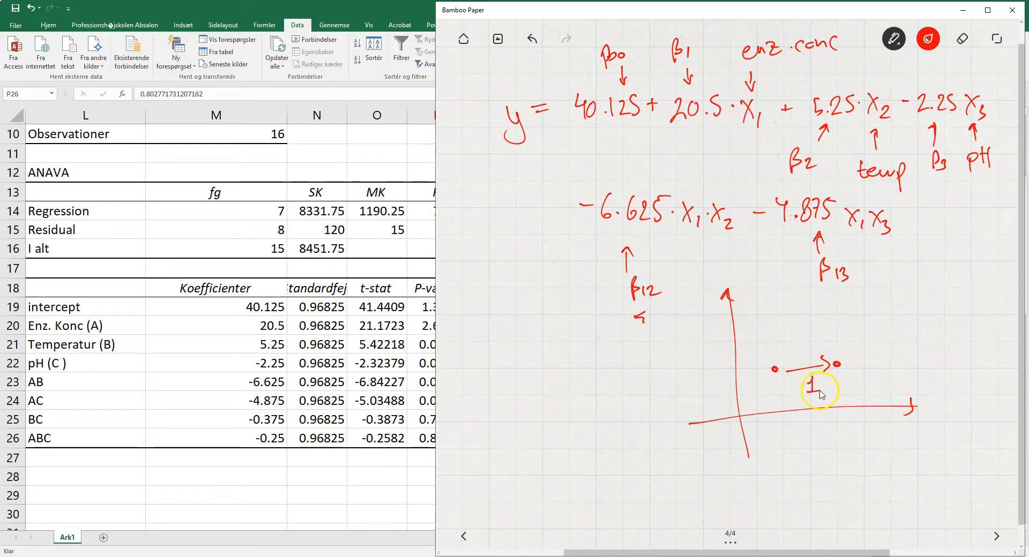
- Draw a line rising from the first point and a dashed vertical above the second, and label the horizontal axis x2
click(775, 369)
drag(783, 362, 833, 317)
drag(834, 325, 833, 329)
drag(834, 337, 834, 341)
drag(834, 350, 835, 357)
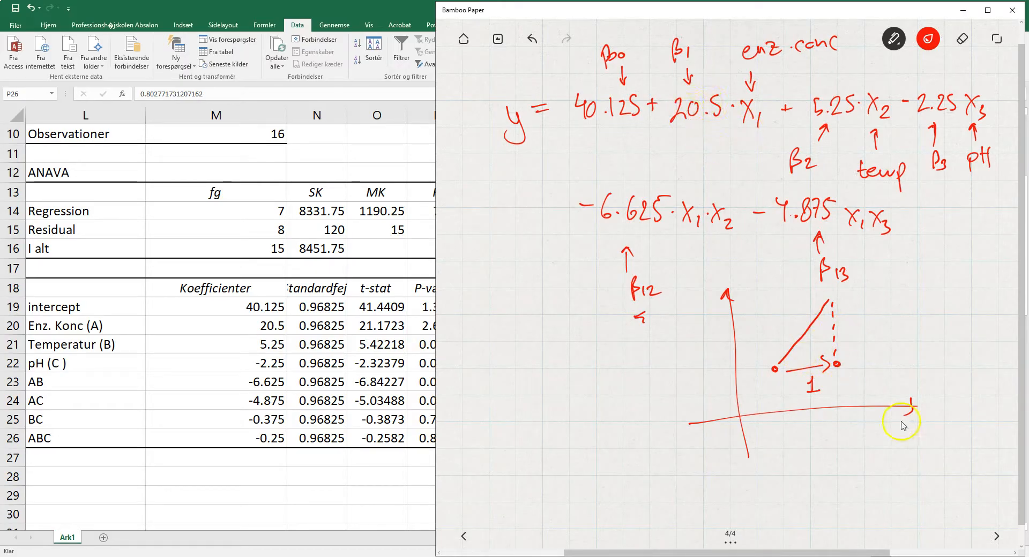
mouse_move(907, 426)
mouse_down()
mouse_move(925, 438)
mouse_move(912, 442)
mouse_move(940, 444)
mouse_up()
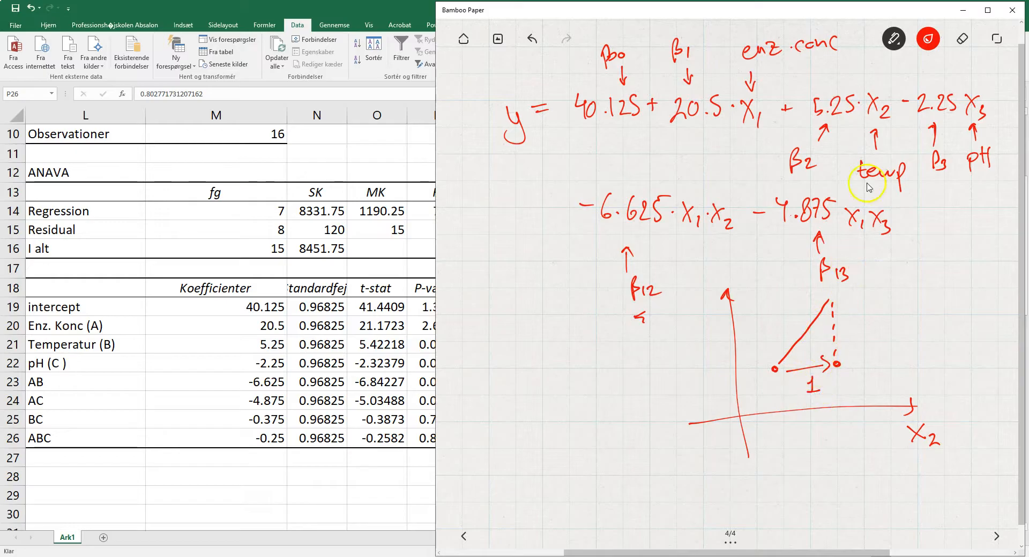
- Circle the 5.25 coefficient in the equation and label the graph's dashed rise 5.25 and its vertical axis y
mouse_move(820, 124)
mouse_down()
mouse_move(857, 113)
mouse_move(811, 104)
mouse_move(818, 124)
mouse_up()
drag(820, 139, 827, 126)
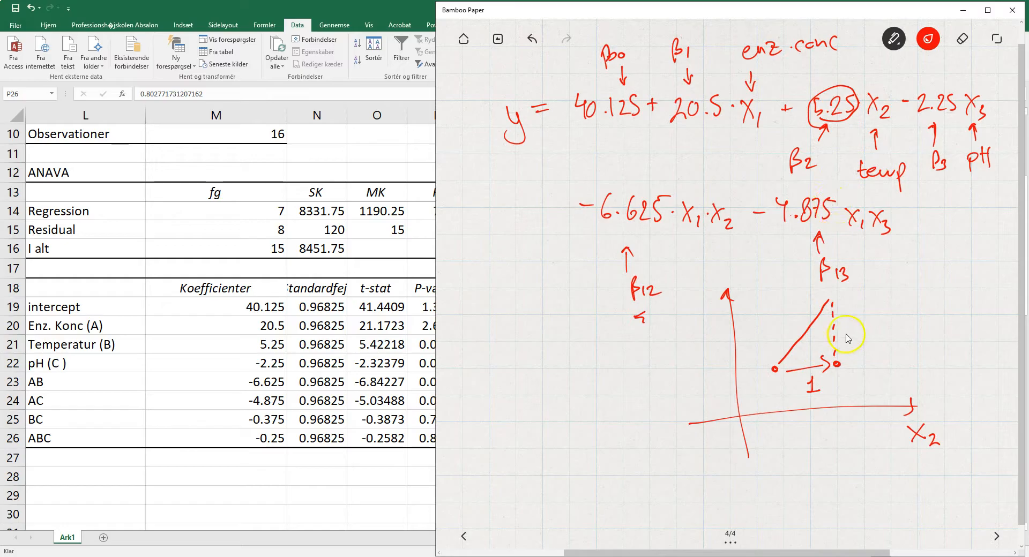
drag(843, 317, 853, 332)
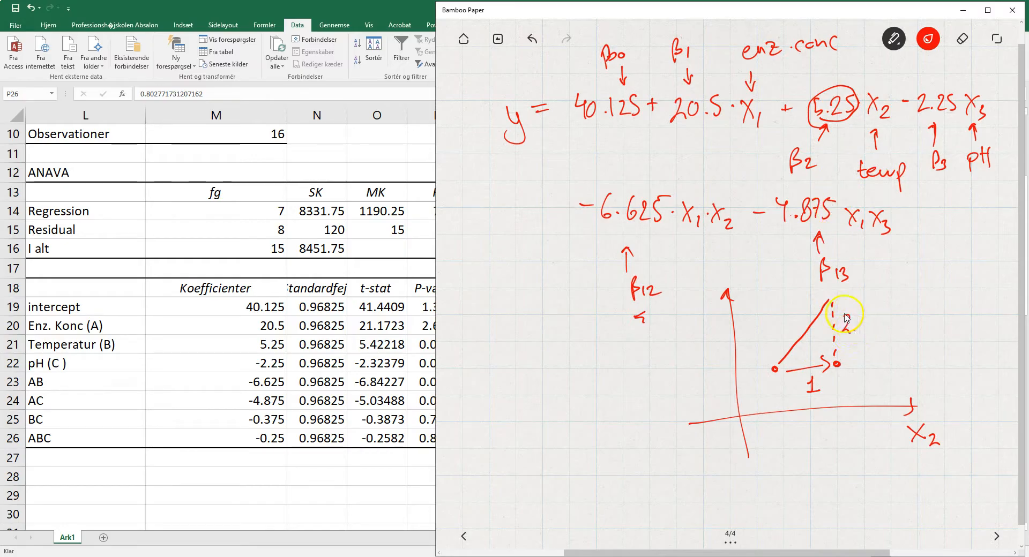
key(ctrl+z)
drag(856, 333, 883, 317)
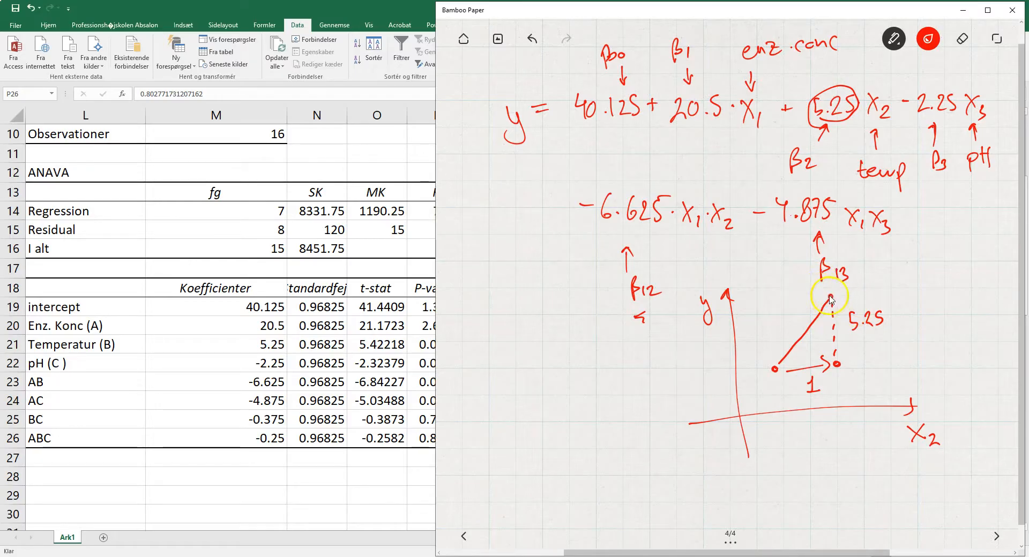
- Handwrite the definition "effect of B = Δy as factor B goes low → high" beneath the graph
mouse_move(464, 452)
mouse_down()
mouse_move(495, 458)
mouse_move(549, 435)
mouse_move(536, 453)
mouse_move(552, 460)
mouse_move(554, 487)
mouse_up()
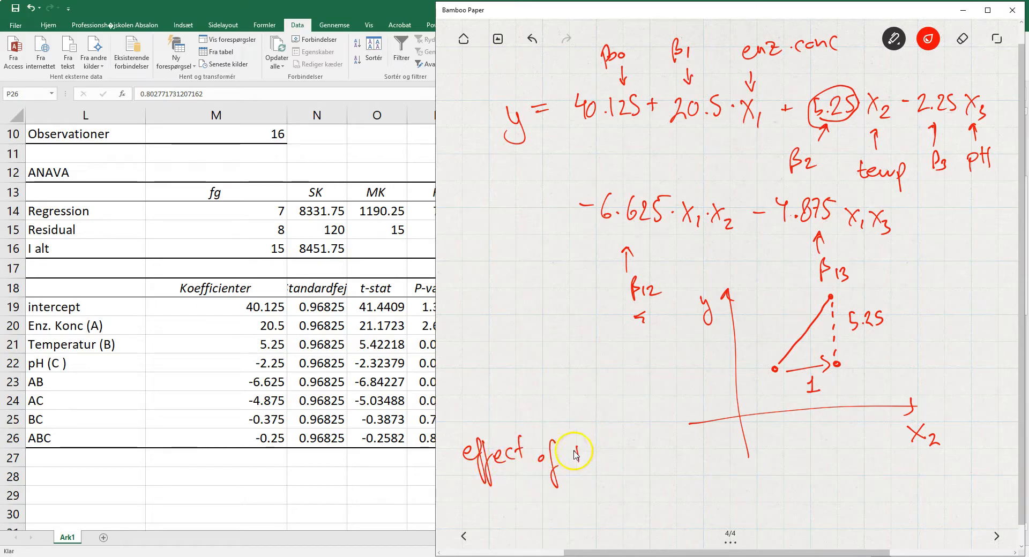
mouse_move(578, 450)
mouse_down()
mouse_move(589, 453)
mouse_move(577, 477)
mouse_up()
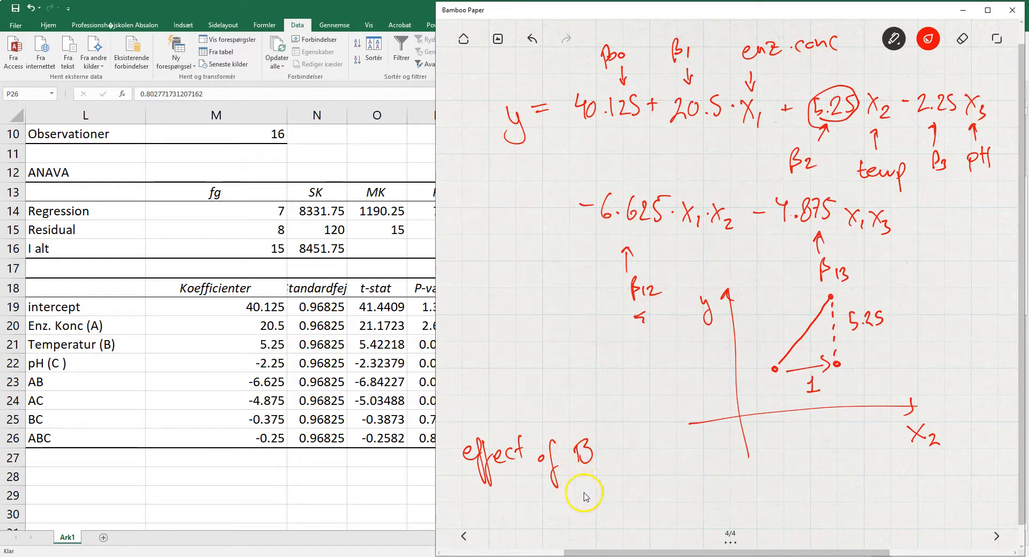
drag(611, 447, 619, 447)
drag(612, 453, 640, 463)
drag(649, 445, 662, 477)
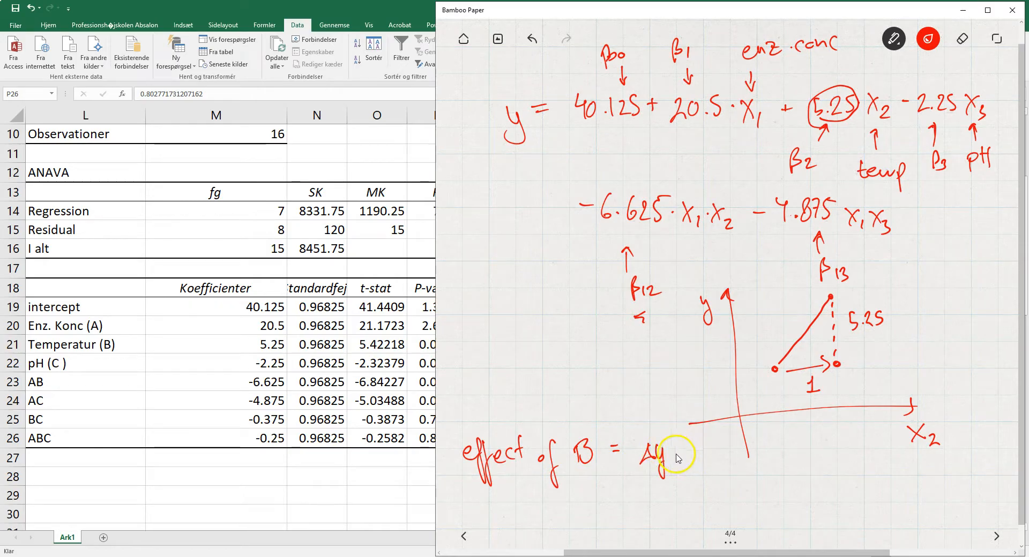
drag(695, 454, 704, 457)
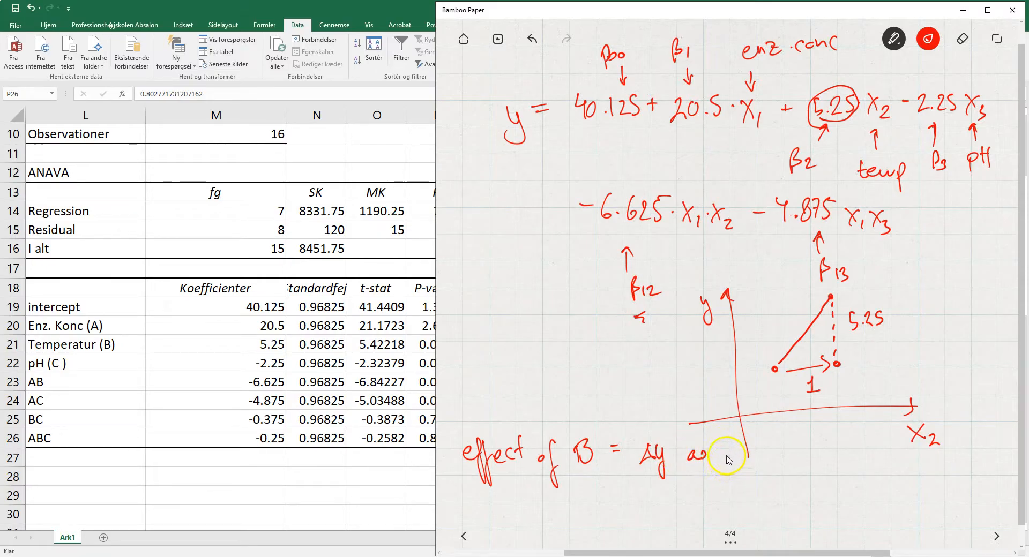
mouse_move(737, 438)
mouse_down()
mouse_move(730, 454)
mouse_move(803, 456)
mouse_move(827, 474)
mouse_move(844, 462)
mouse_move(893, 467)
mouse_move(948, 454)
mouse_move(984, 476)
mouse_move(987, 466)
mouse_up()
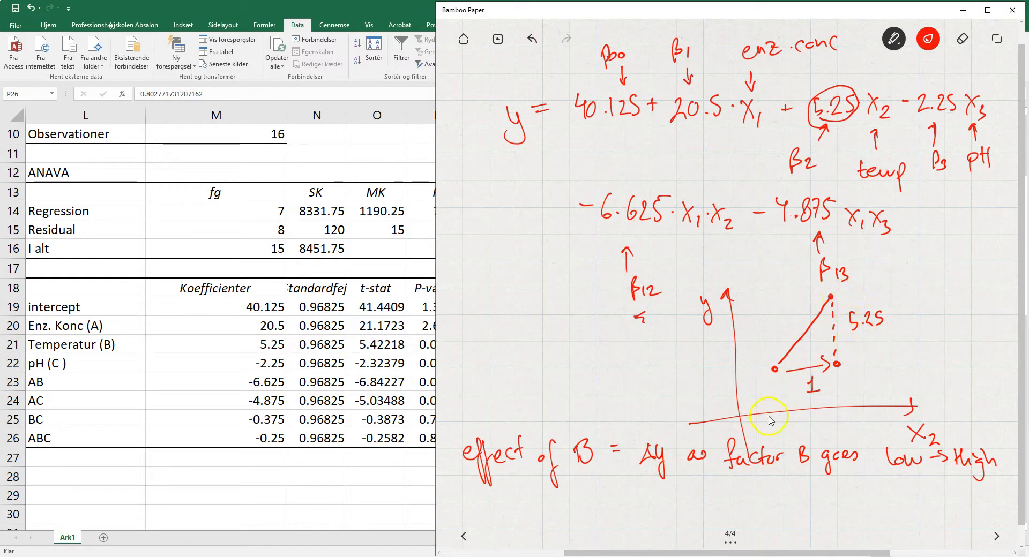
- Extend the sloped line downward and mark −1 and +1 on the x2 axis with two consecutive arrows between them
drag(772, 371, 705, 437)
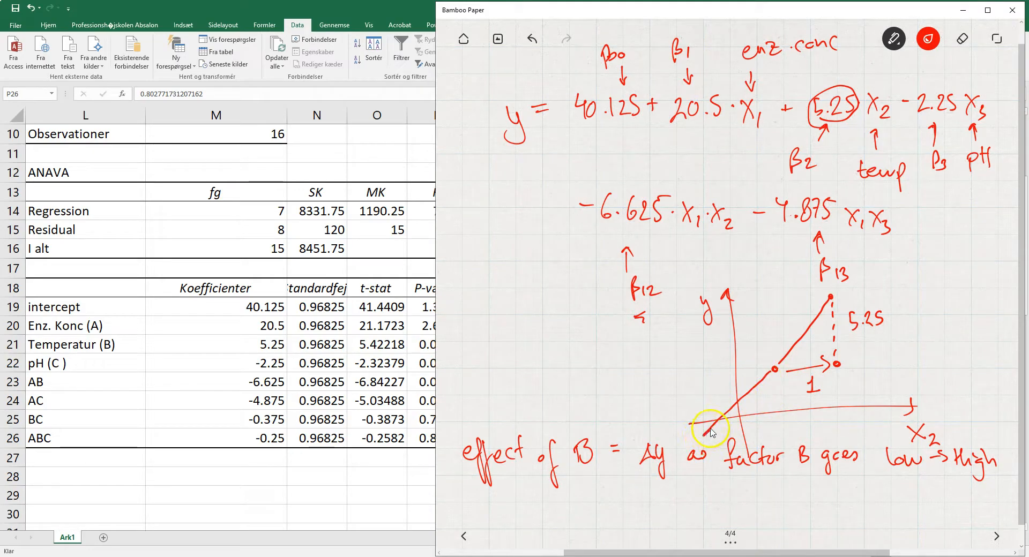
drag(713, 412, 714, 429)
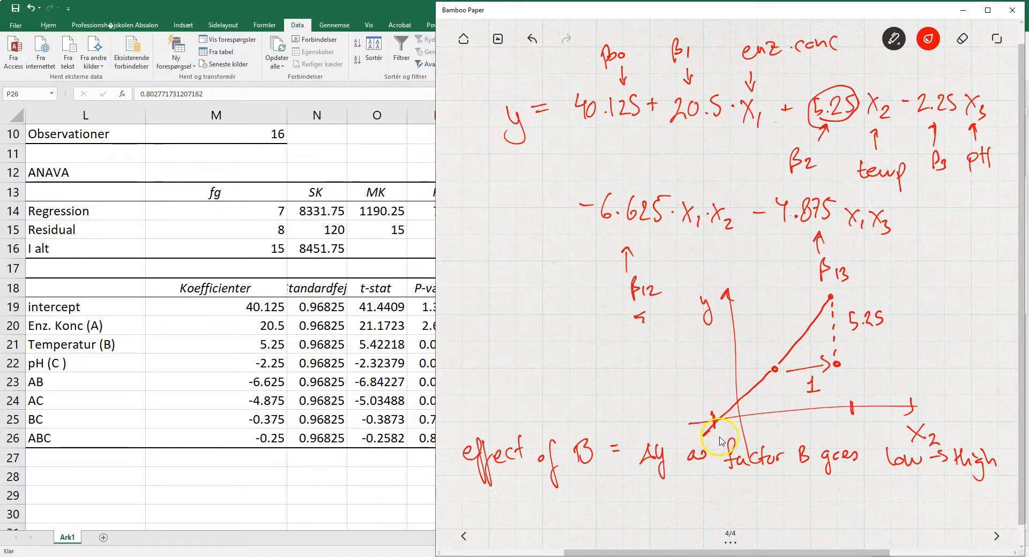
mouse_move(703, 384)
mouse_down()
mouse_move(706, 393)
mouse_move(697, 388)
mouse_up()
drag(864, 367, 852, 382)
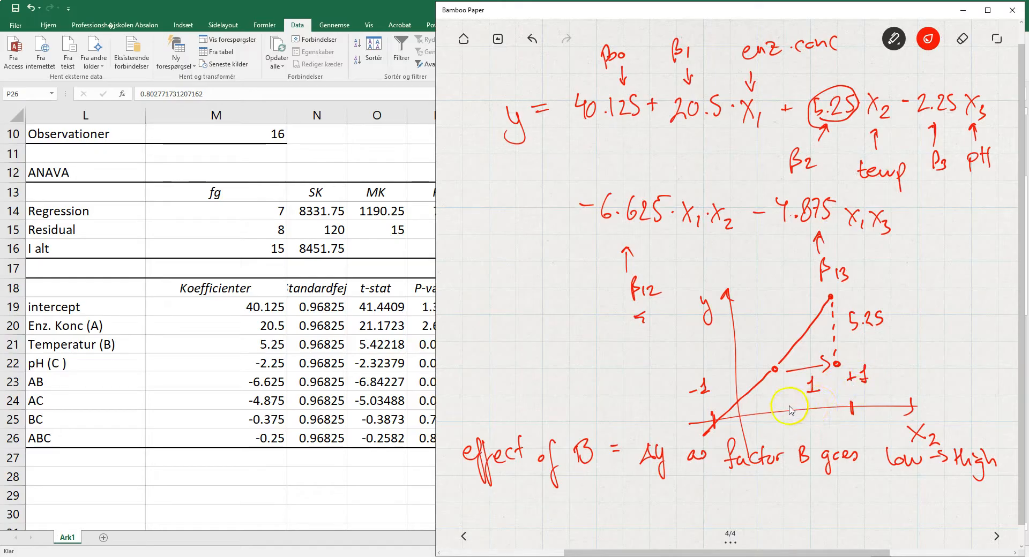
mouse_move(719, 425)
mouse_down()
mouse_move(765, 410)
mouse_move(846, 410)
mouse_up()
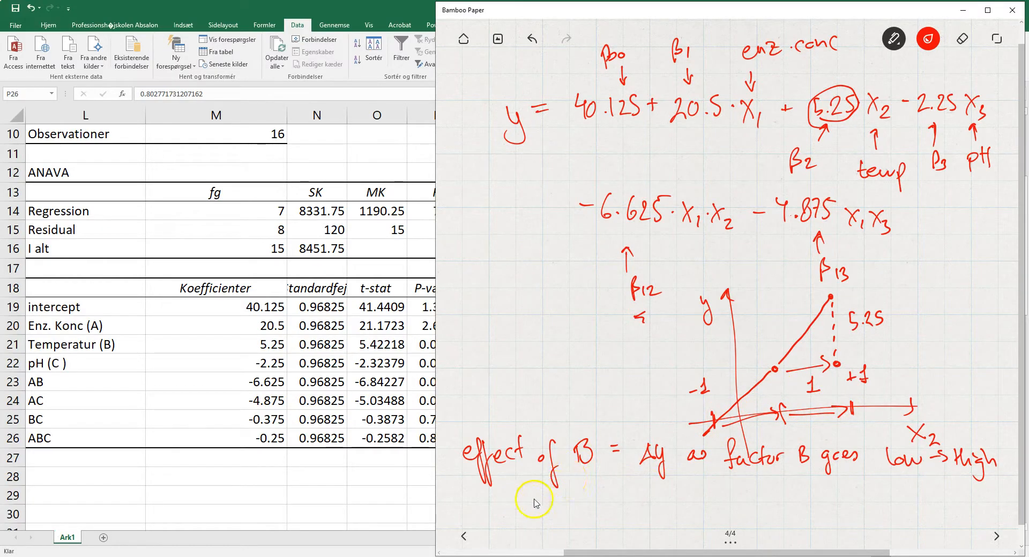
- Handwrite "2 × β2" under the definition of effect B and "effect = 2 · slope" beside the graph
mouse_move(525, 501)
mouse_down()
mouse_move(537, 518)
mouse_move(547, 506)
mouse_move(542, 515)
mouse_move(563, 519)
mouse_move(568, 507)
mouse_move(585, 518)
mouse_up()
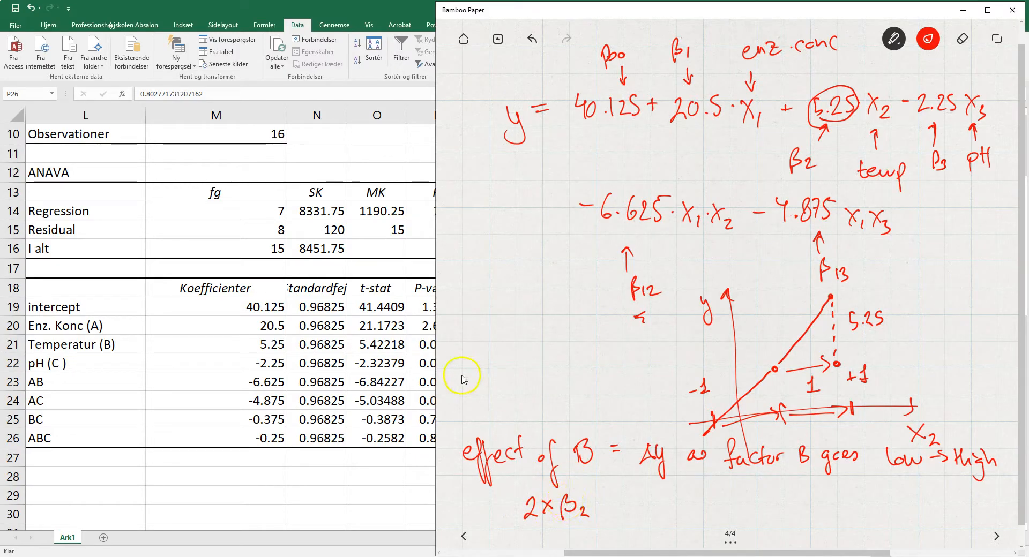
mouse_move(453, 341)
mouse_down()
mouse_move(478, 359)
mouse_move(509, 323)
mouse_move(542, 340)
mouse_move(533, 336)
mouse_move(630, 334)
mouse_up()
click(576, 329)
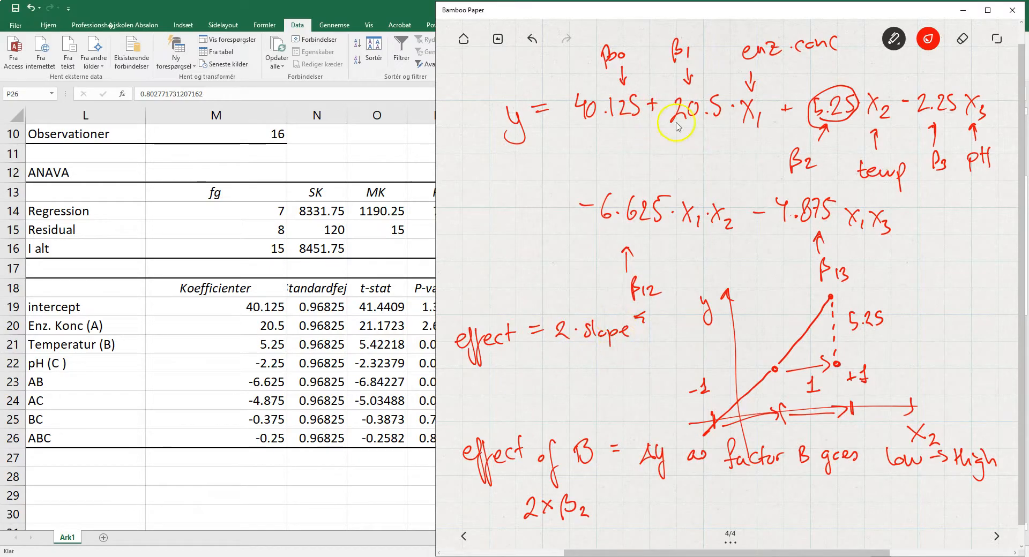